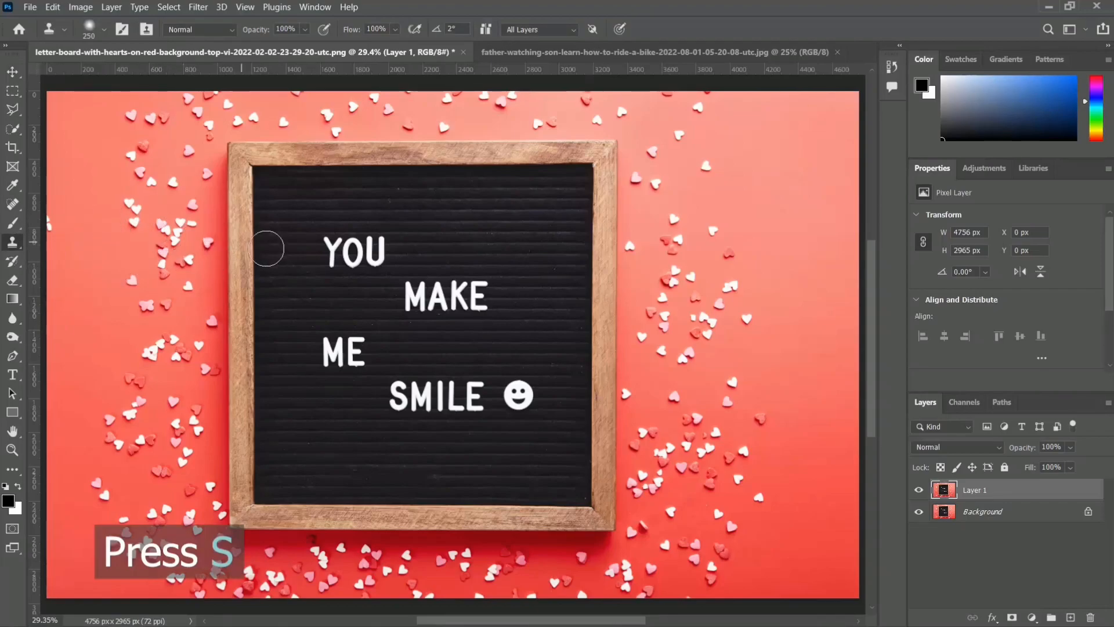
# - Enlarge the Clone Stamp brush to 300 px and sample clean black board texture to the right of the word YOU
pyautogui.hotkey('ctrl', '+')
pyautogui.hotkey('ctrl', '+')
pyautogui.moveTo(406, 187); pyautogui.dragTo(489, 244)
pyautogui.hotkey('ctrl', '+')
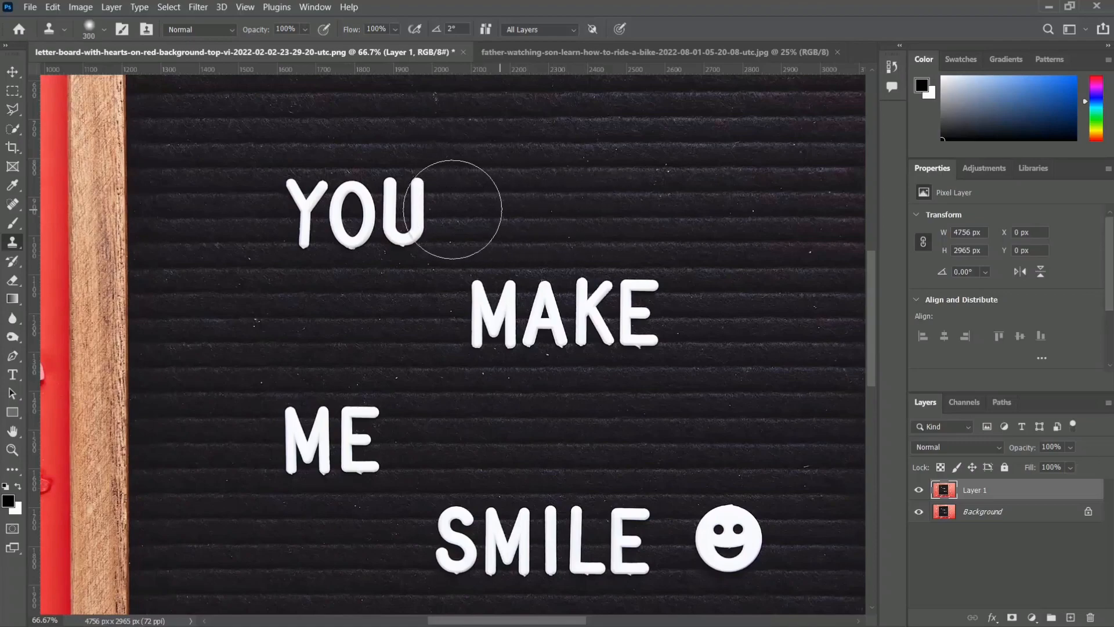
pyautogui.press(']')
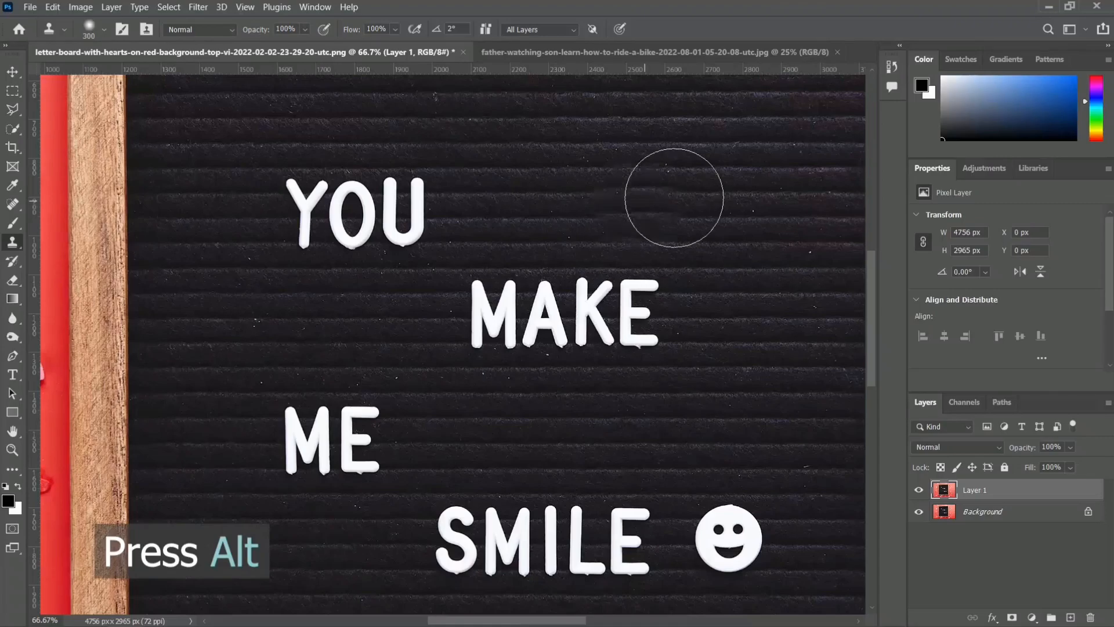
pyautogui.keyDown('alt'); pyautogui.click(673, 197); pyautogui.keyUp('alt')
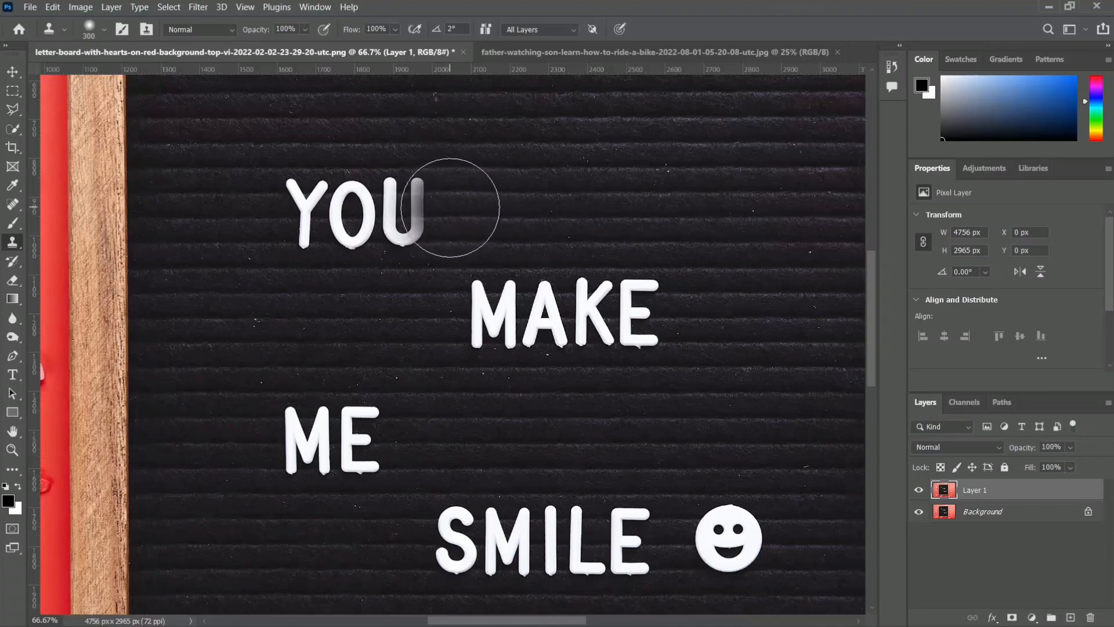
# - Clone the sampled board texture over the word YOU with the brush angle at 0°, undoing and repainting strokes whose ridges mismatch
pyautogui.moveTo(450, 208)
pyautogui.mouseDown()
pyautogui.moveTo(214, 210)
pyautogui.moveTo(264, 208)
pyautogui.mouseUp()
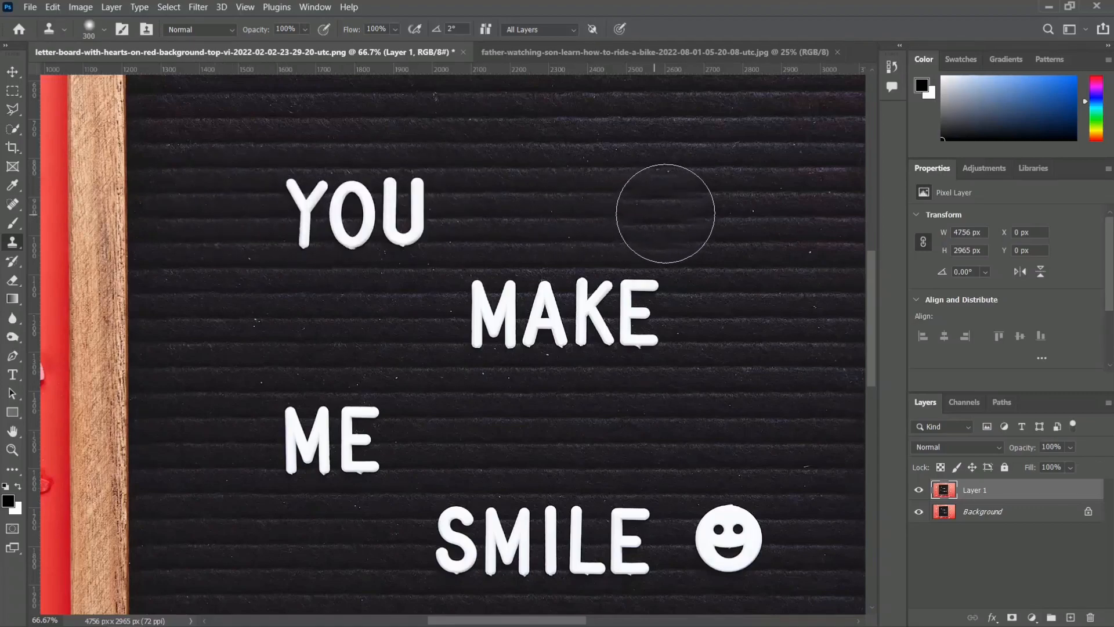
pyautogui.press('[')
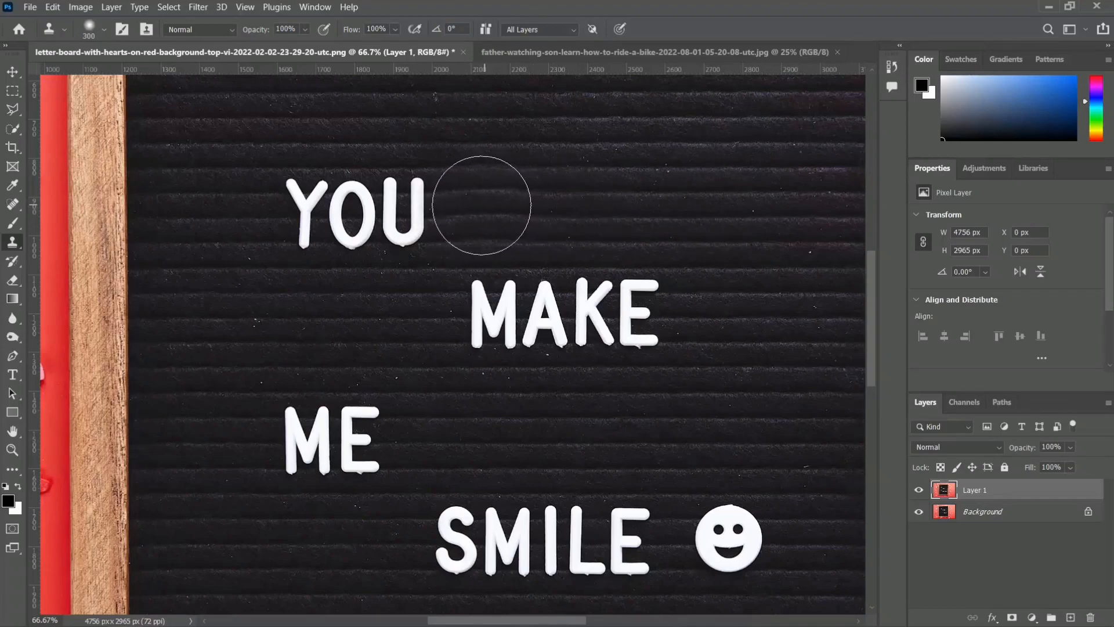
pyautogui.moveTo(482, 207); pyautogui.dragTo(365, 207)
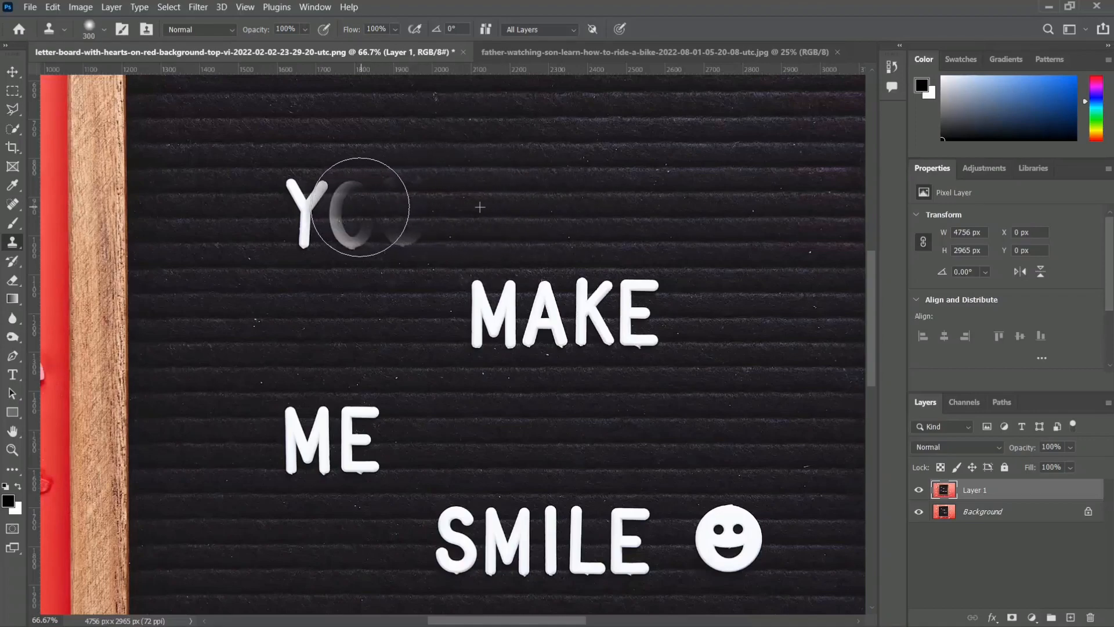
pyautogui.moveTo(344, 207); pyautogui.dragTo(346, 206)
pyautogui.hotkey('ctrl', 'z')
pyautogui.hotkey('ctrl', 'z')
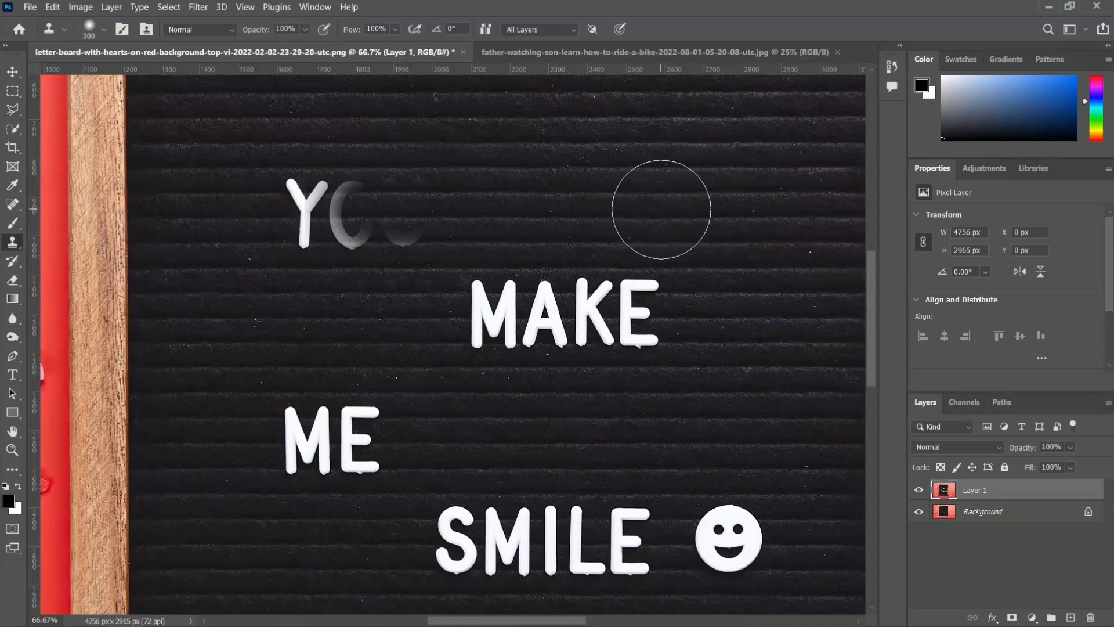
pyautogui.moveTo(444, 209); pyautogui.dragTo(293, 207)
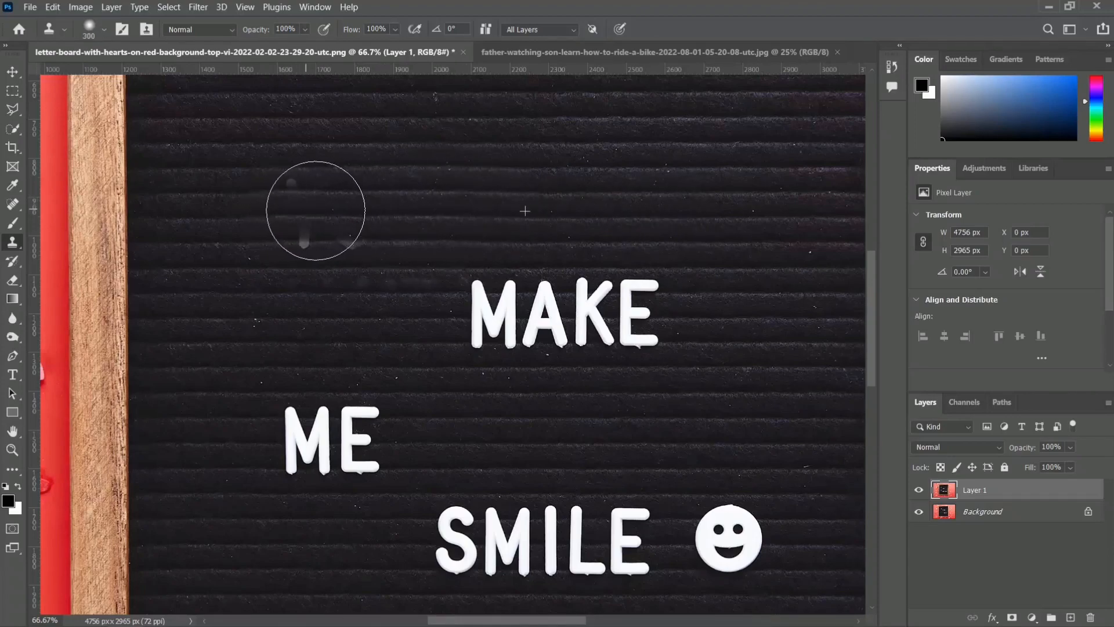
pyautogui.hotkey('ctrl', 'z')
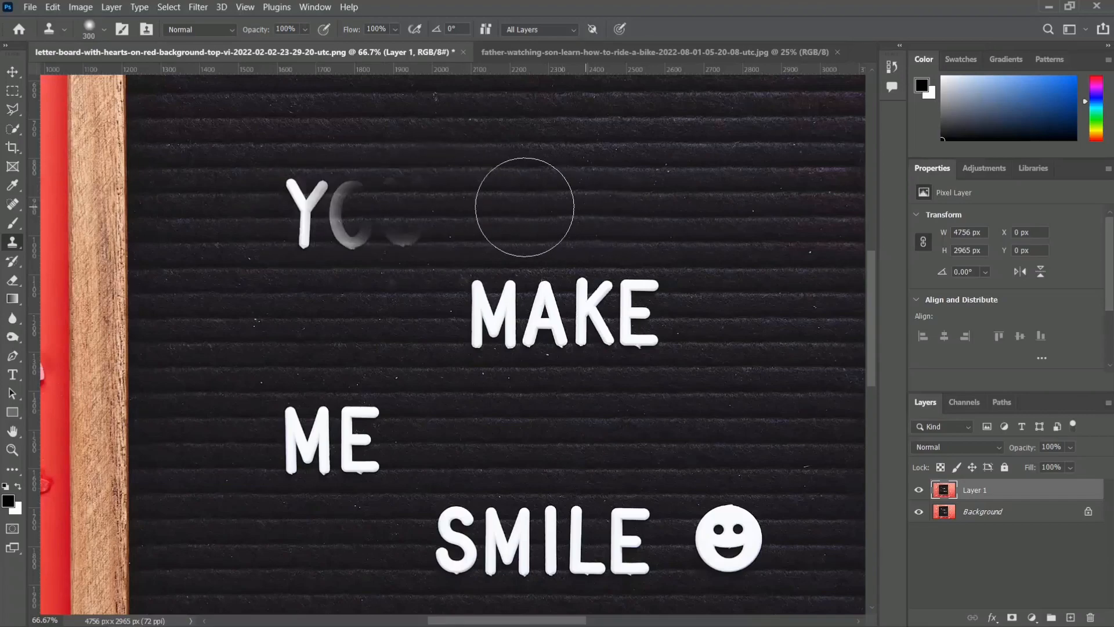
pyautogui.moveTo(440, 209); pyautogui.dragTo(288, 205)
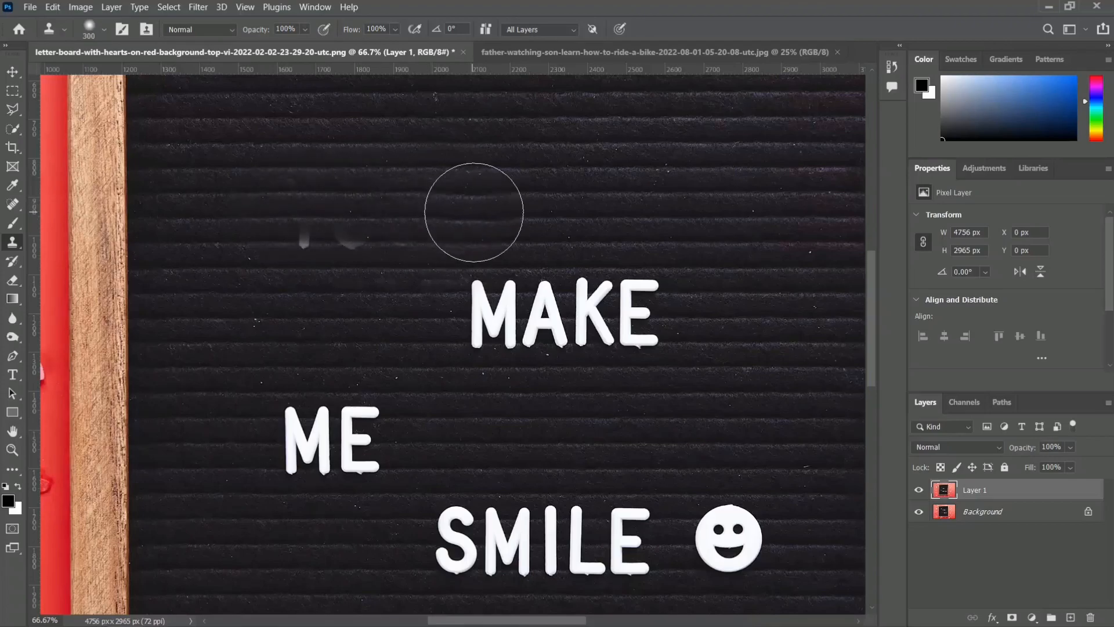
# - Sample clean ridges beside the leftover traces of Y and O and clone over them with a 200 px brush
pyautogui.press('[')
pyautogui.press('[')
pyautogui.press('[')
pyautogui.press('[')
pyautogui.press('[')
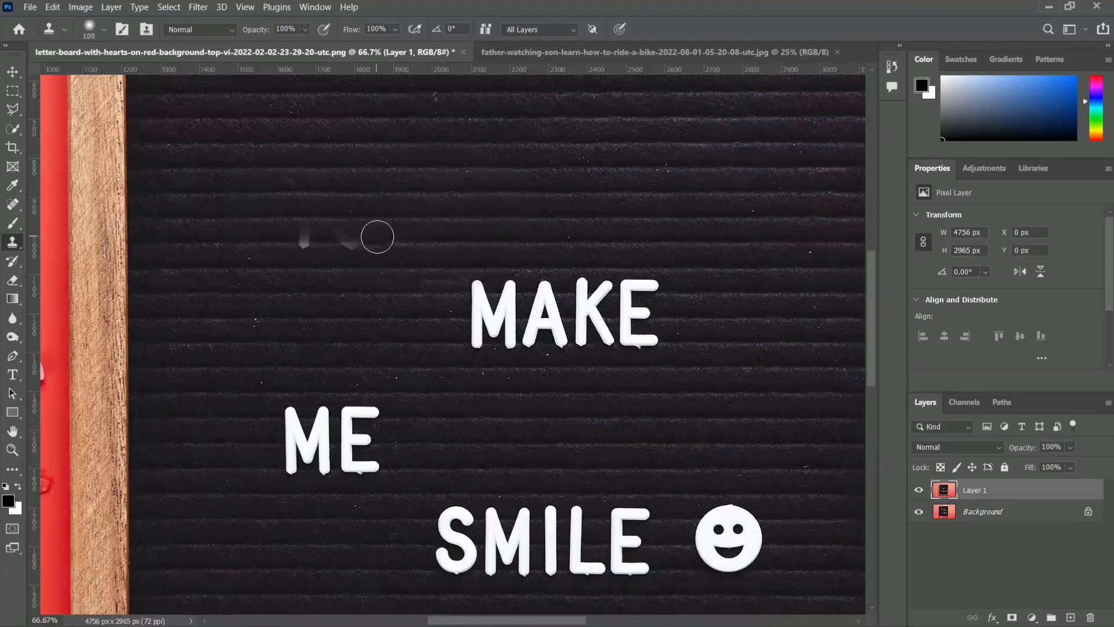
pyautogui.hotkey('ctrl', '+')
pyautogui.hotkey('ctrl', '+')
pyautogui.moveTo(319, 206); pyautogui.dragTo(594, 389)
pyautogui.moveTo(420, 340)
pyautogui.mouseDown()
pyautogui.moveTo(681, 411)
pyautogui.moveTo(683, 380)
pyautogui.mouseUp()
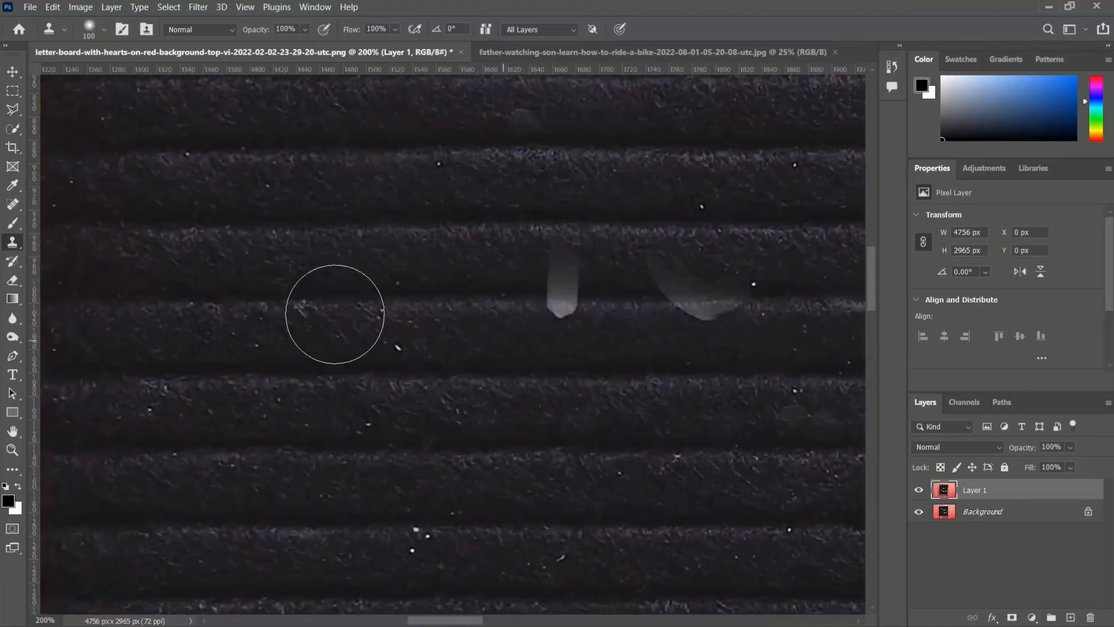
pyautogui.press(']')
pyautogui.press(']')
pyautogui.press(']')
pyautogui.press(']')
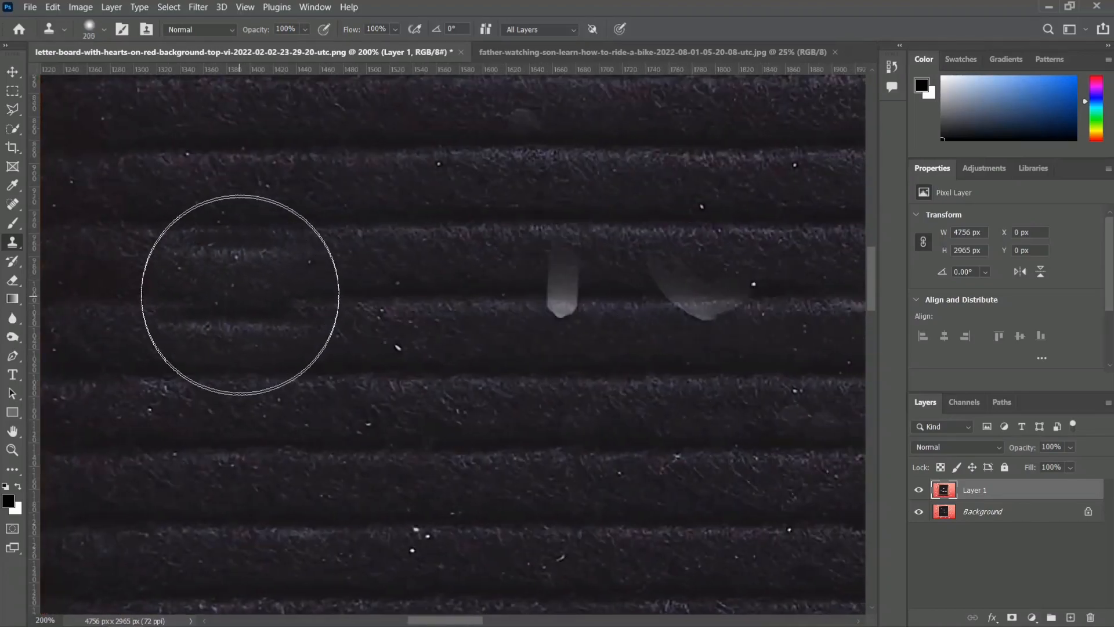
pyautogui.keyDown('alt'); pyautogui.click(239, 290); pyautogui.keyUp('alt')
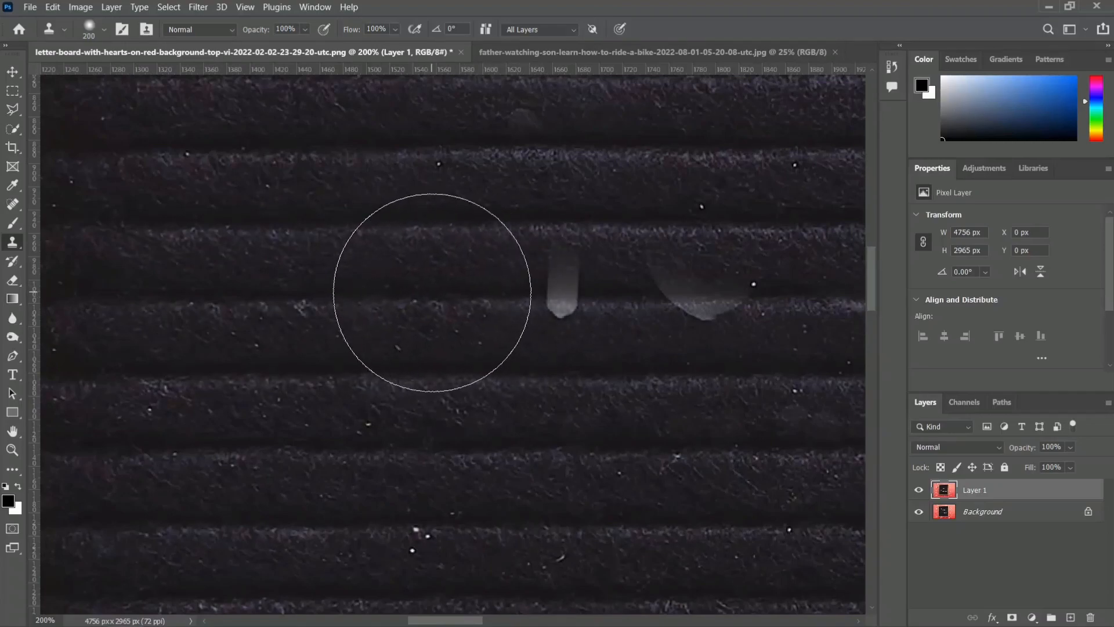
pyautogui.moveTo(432, 294); pyautogui.dragTo(686, 294)
# - Examine the retouched area where YOU stood, both close up and against the whole letter board
pyautogui.hotkey('ctrl', '-')
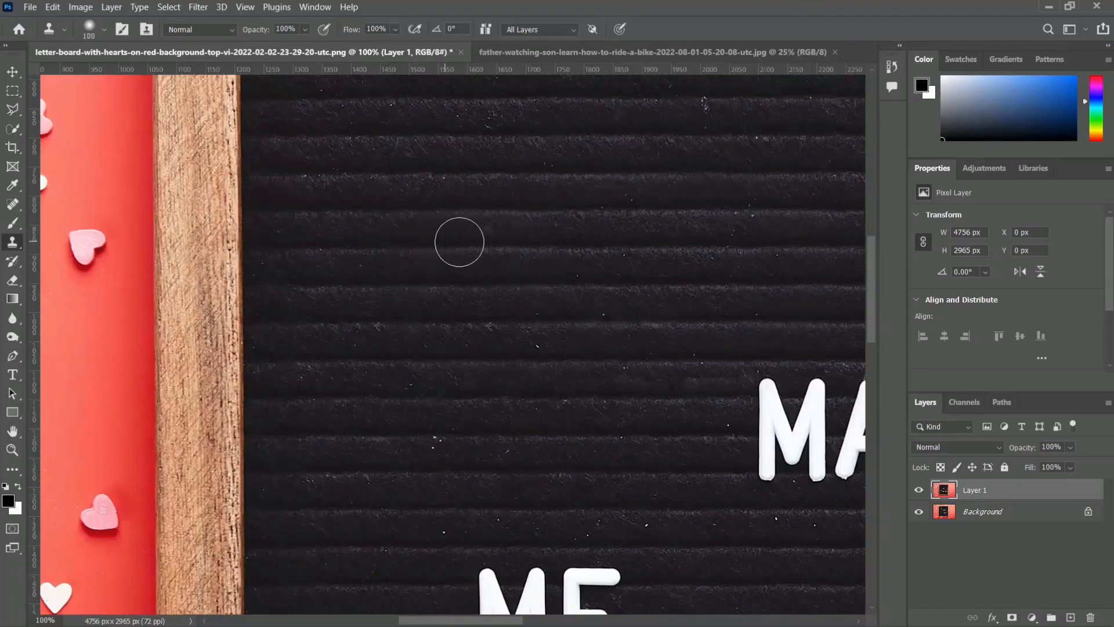
pyautogui.hotkey('ctrl', '+')
pyautogui.hotkey('ctrl', '+')
pyautogui.hotkey('ctrl', '-')
pyautogui.hotkey('ctrl', '-')
pyautogui.hotkey('ctrl', '-')
pyautogui.hotkey('ctrl', '-')
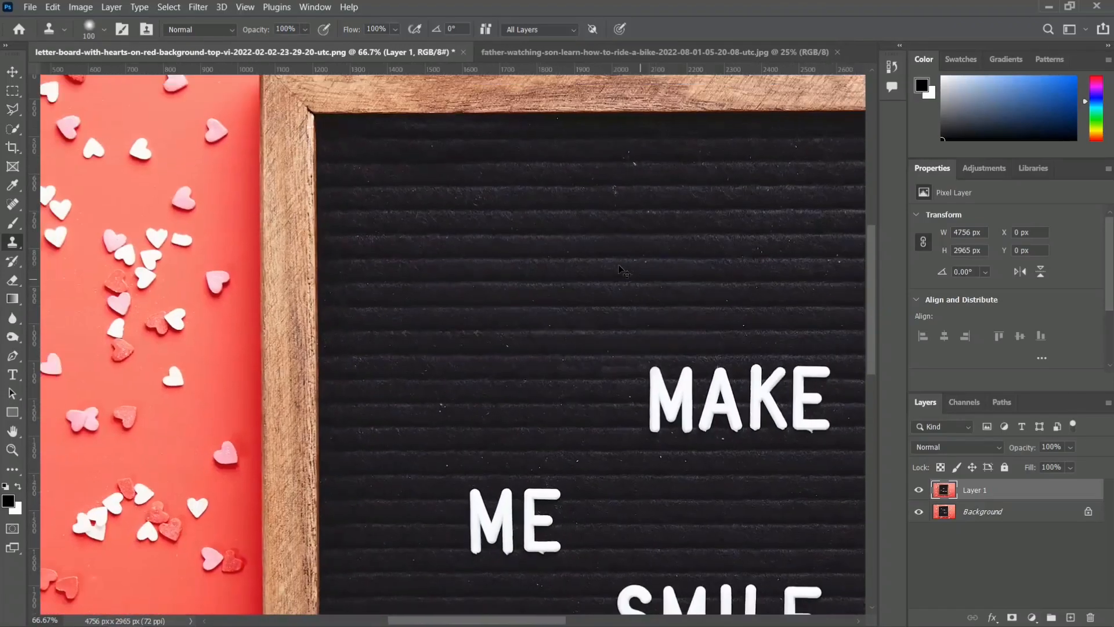
pyautogui.hotkey('ctrl', '-')
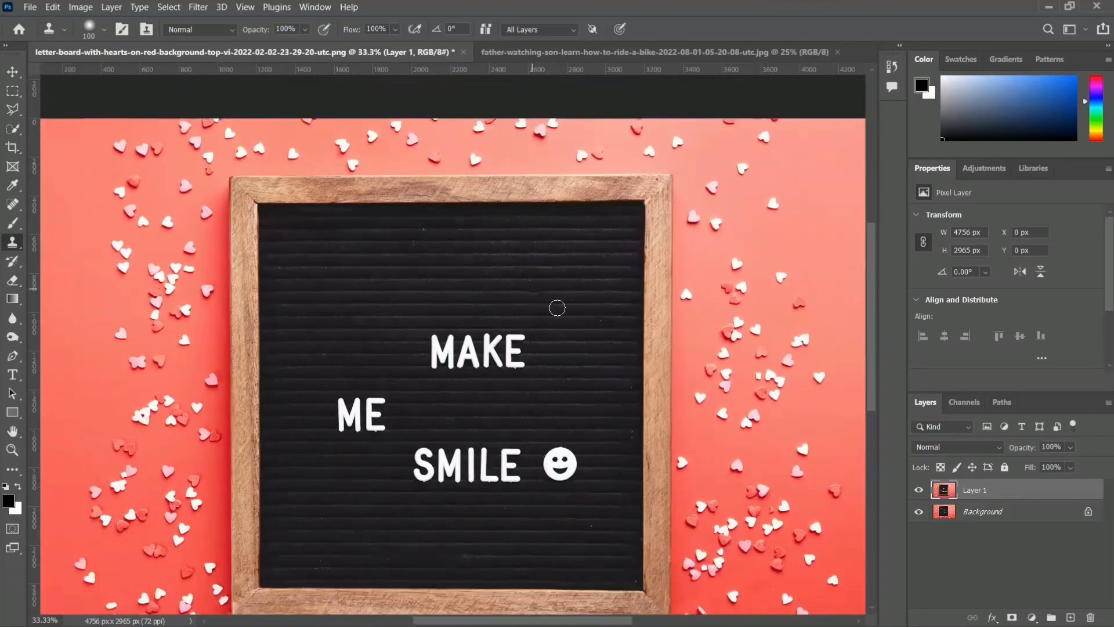
# - Focus on the word MAKE and enlarge the Clone Stamp brush to 300 px
pyautogui.hotkey('ctrl', '+')
pyautogui.hotkey('ctrl', '+')
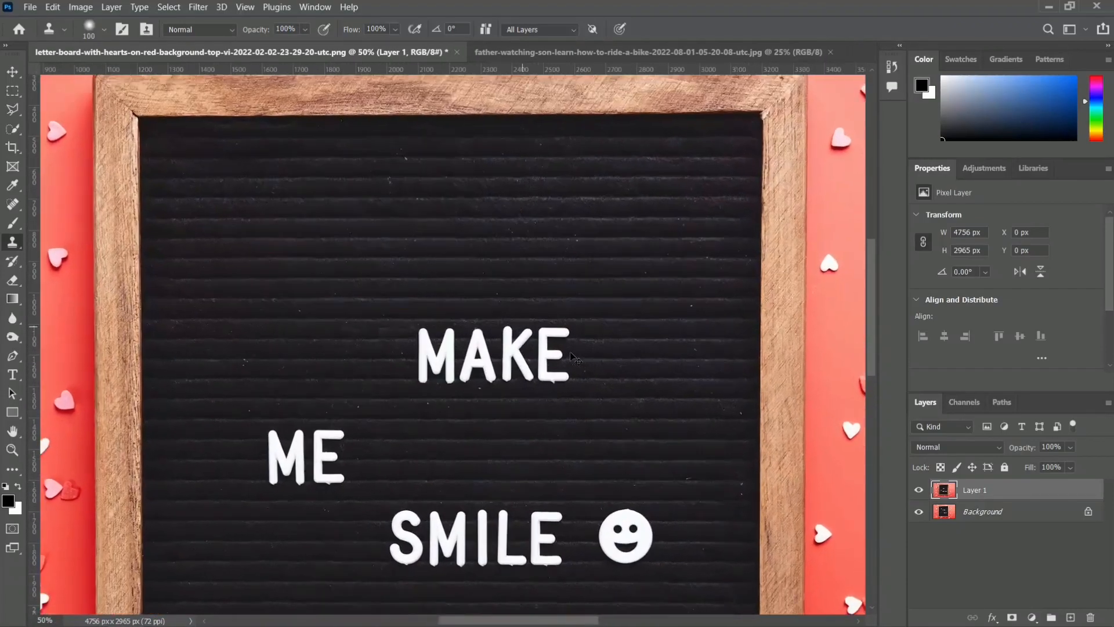
pyautogui.hotkey('ctrl', '+')
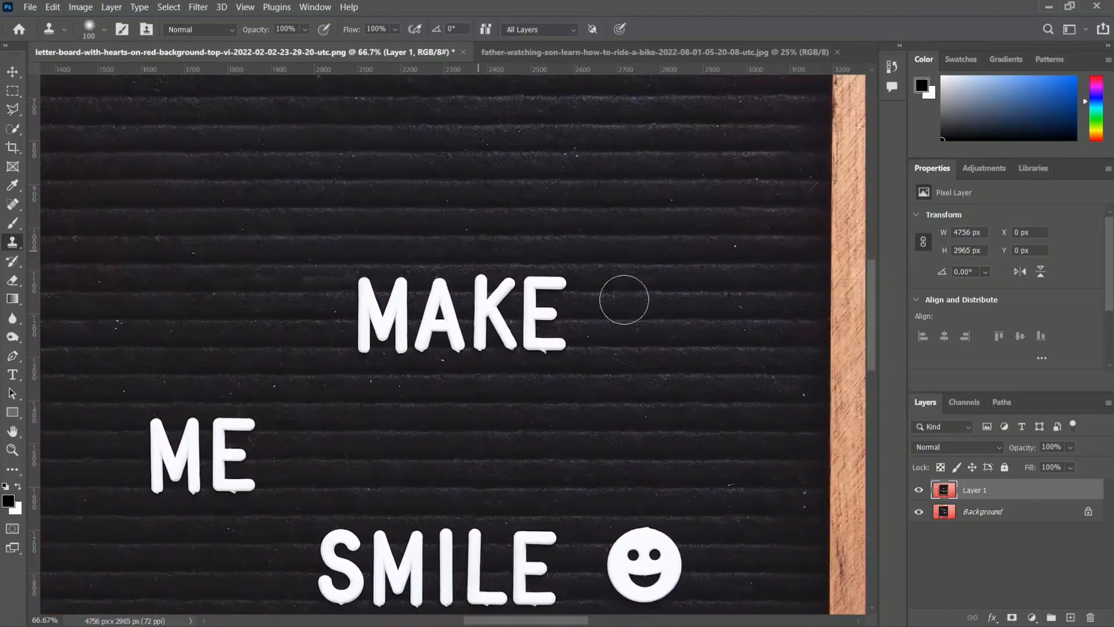
pyautogui.moveTo(638, 312); pyautogui.dragTo(578, 302)
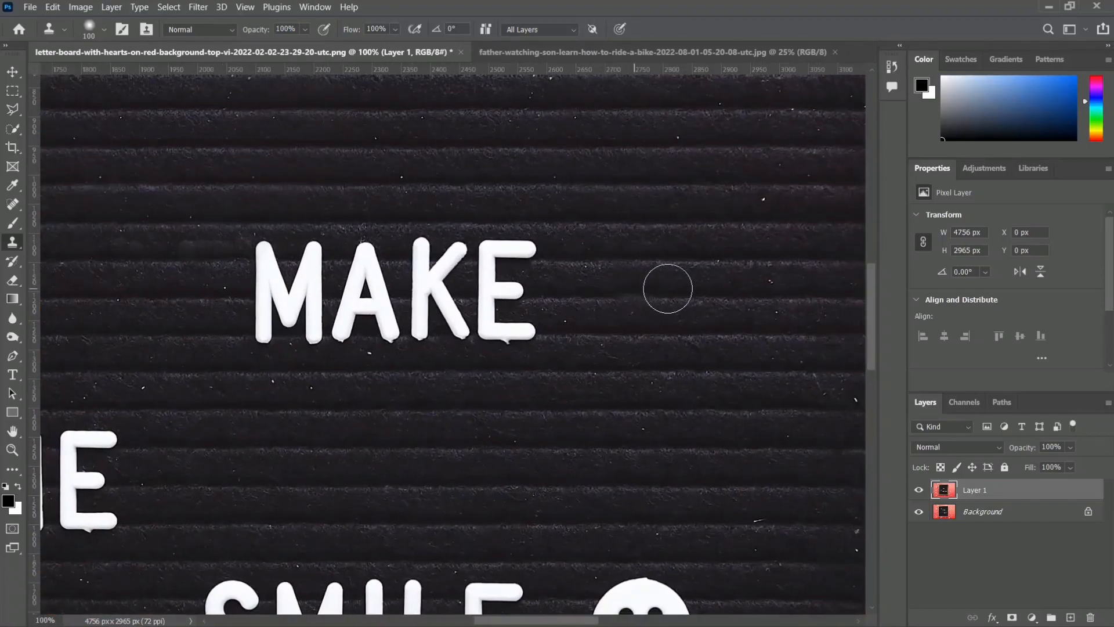
pyautogui.press(']')
pyautogui.press(']')
pyautogui.press(']')
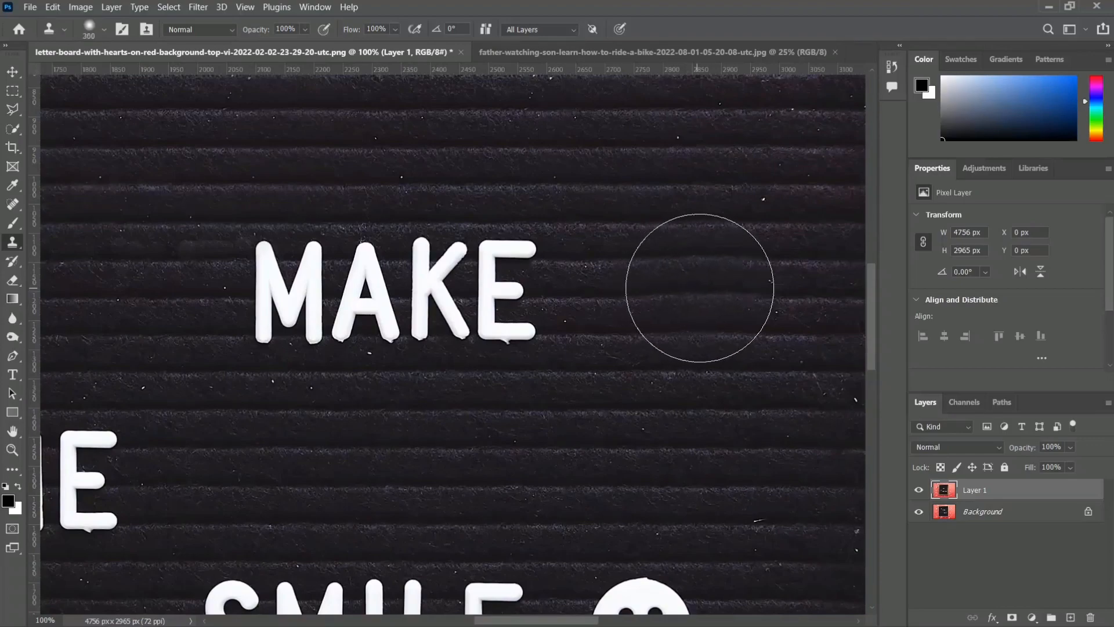
# - Try cloning board texture sampled to the right of MAKE over its letters without a selection, and undo the stroke
pyautogui.hotkey('ctrl', '-')
pyautogui.hotkey('ctrl', '-')
pyautogui.moveTo(698, 291)
pyautogui.mouseDown()
pyautogui.moveTo(557, 296)
pyautogui.moveTo(621, 305)
pyautogui.mouseUp()
pyautogui.hotkey('ctrl', '+')
pyautogui.keyDown('alt'); pyautogui.click(622, 305); pyautogui.keyUp('alt')
pyautogui.moveTo(503, 314); pyautogui.dragTo(527, 317)
pyautogui.hotkey('ctrl', 'z')
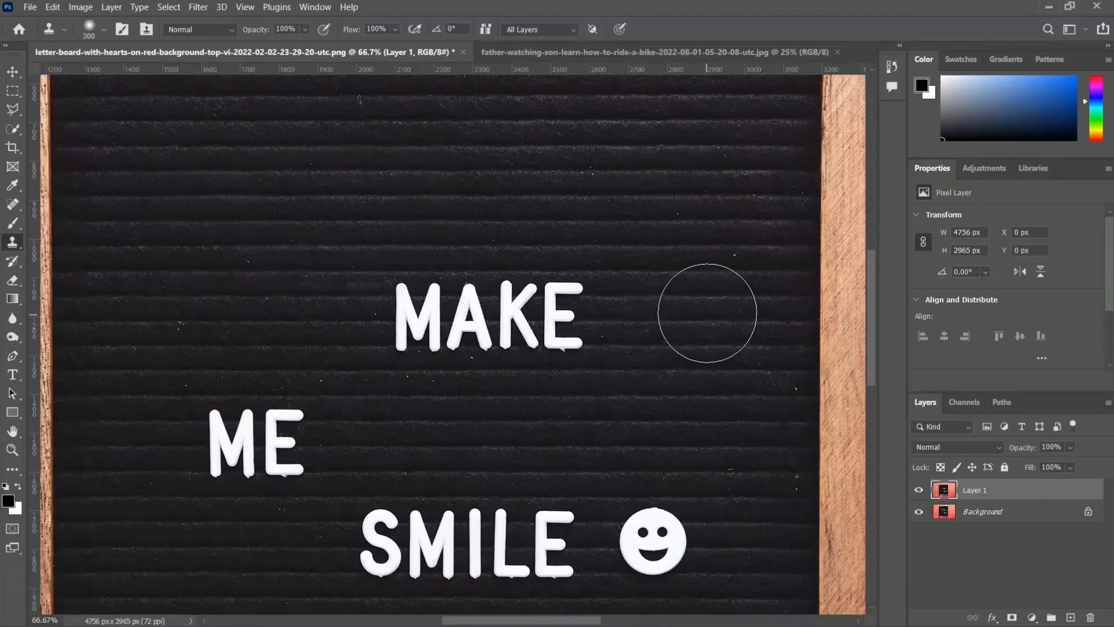
# - Try cloning board texture over MAKE inside a rectangular selection of about 655 × 316 px drawn around the word
pyautogui.click(18, 92)
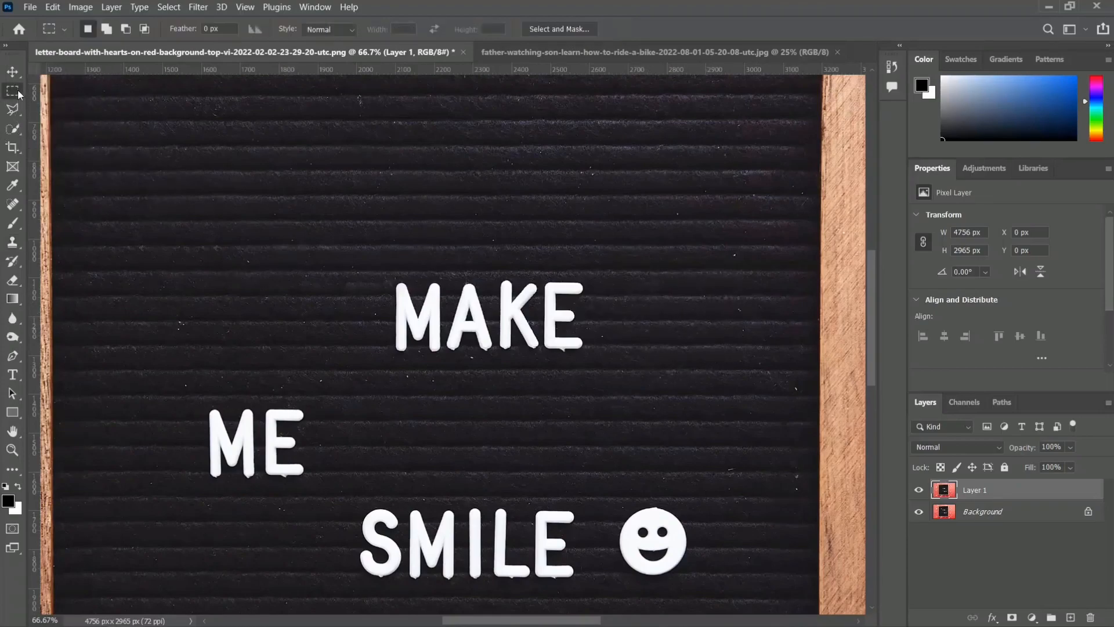
pyautogui.moveTo(364, 256); pyautogui.dragTo(619, 379)
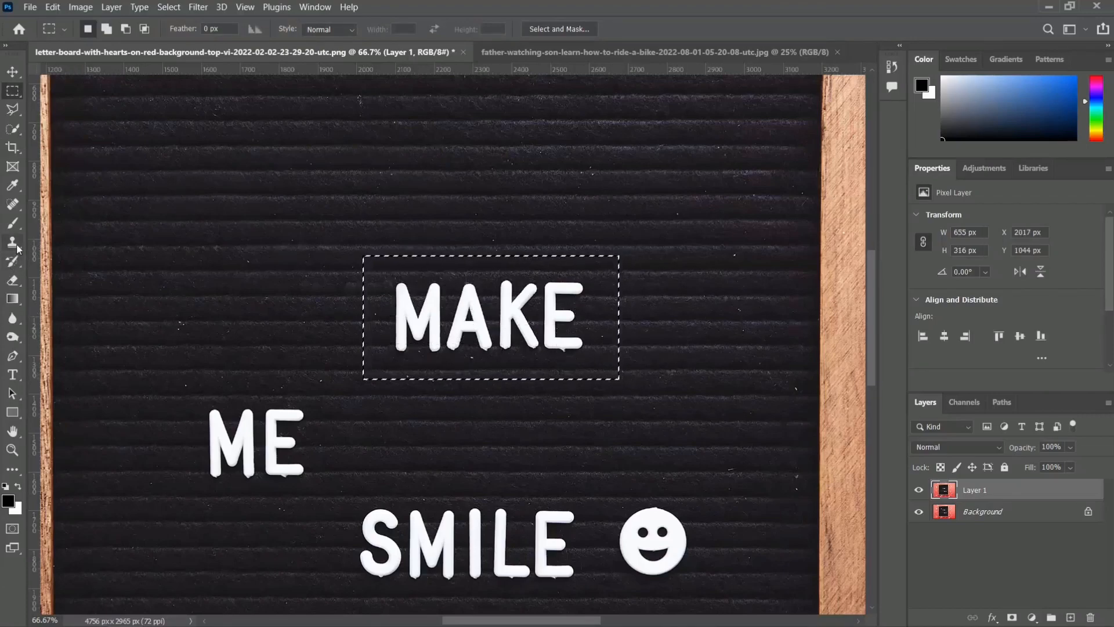
pyautogui.keyDown('alt'); pyautogui.click(664, 317); pyautogui.keyUp('alt')
pyautogui.moveTo(382, 317)
pyautogui.mouseDown()
pyautogui.moveTo(570, 316)
pyautogui.moveTo(370, 317)
pyautogui.mouseUp()
pyautogui.hotkey('ctrl', 'z')
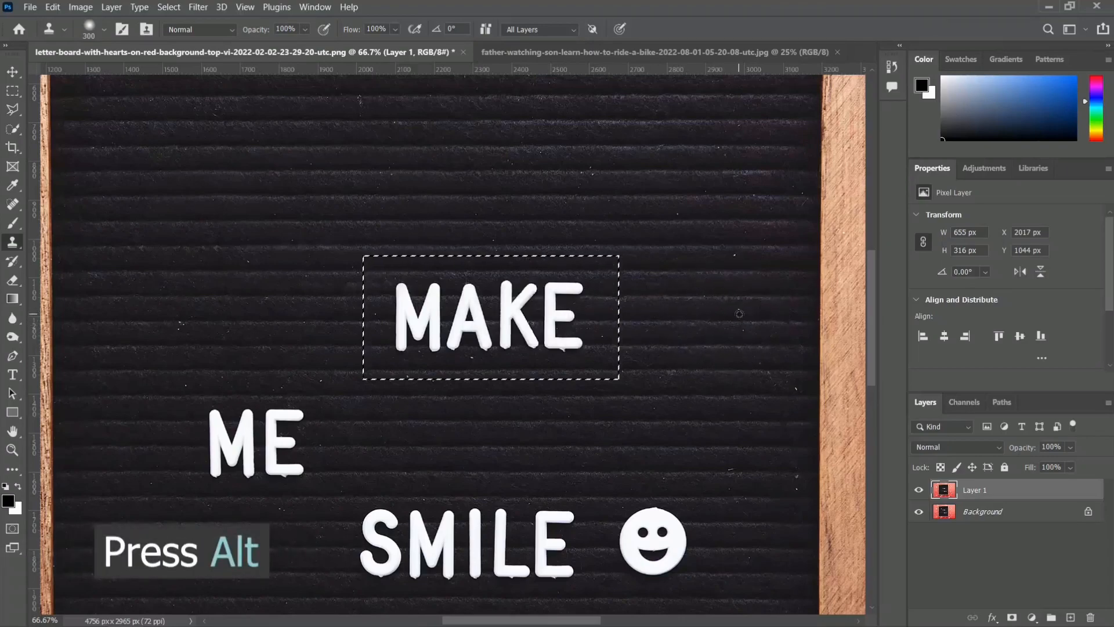
pyautogui.moveTo(609, 315); pyautogui.dragTo(522, 314)
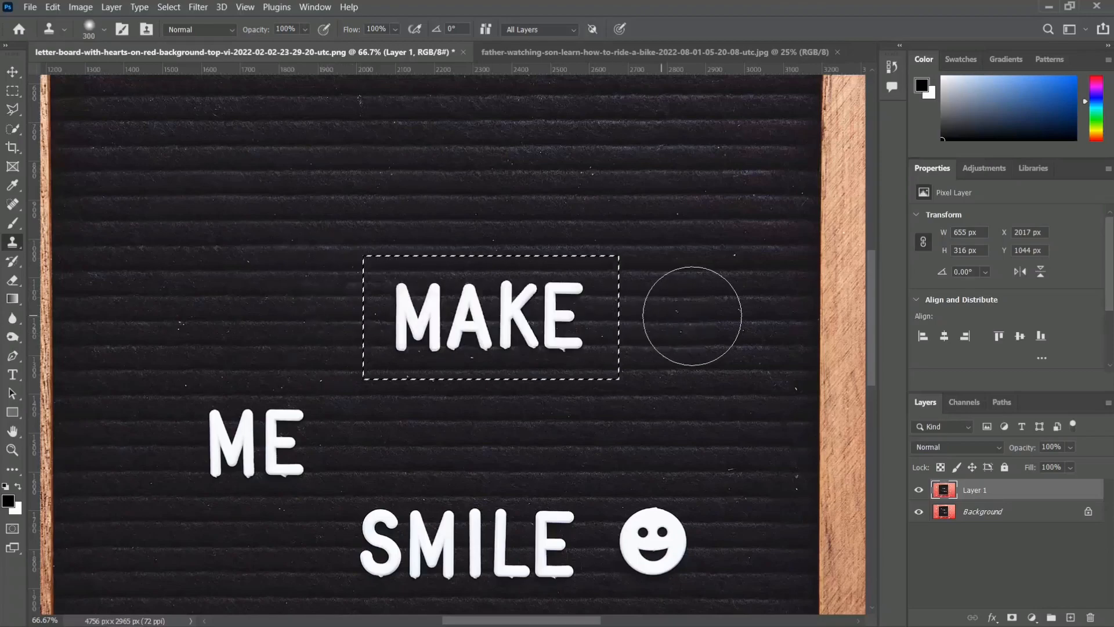
# - Replace the selection with a tighter rectangle of about 536 × 256 px around the word MAKE
pyautogui.hotkey('ctrl', '+')
pyautogui.hotkey('ctrl', 'd')
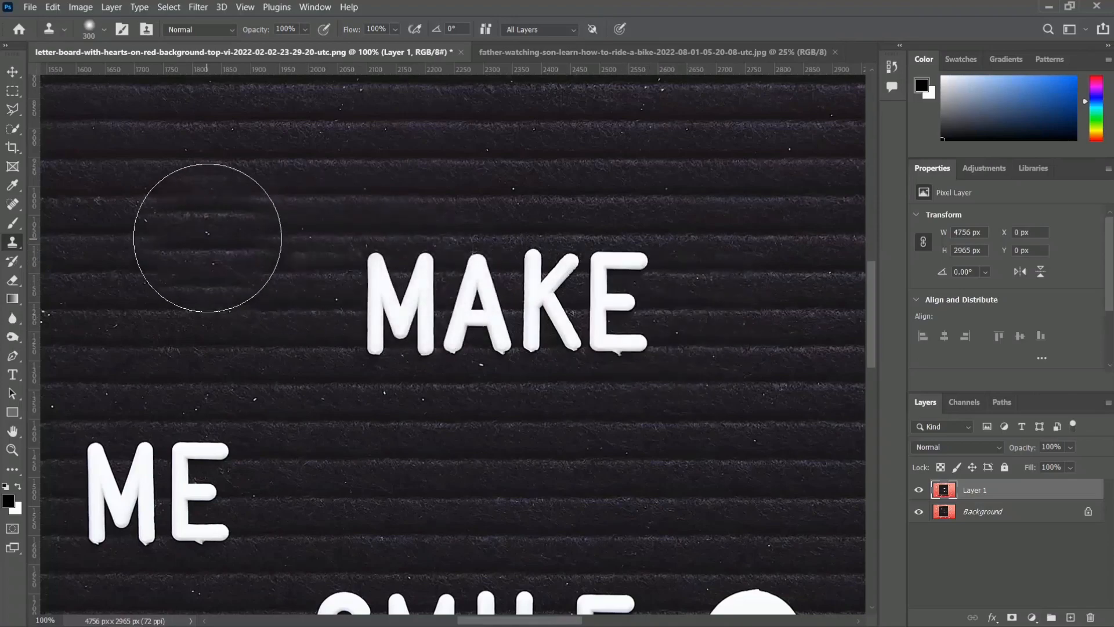
pyautogui.click(13, 92)
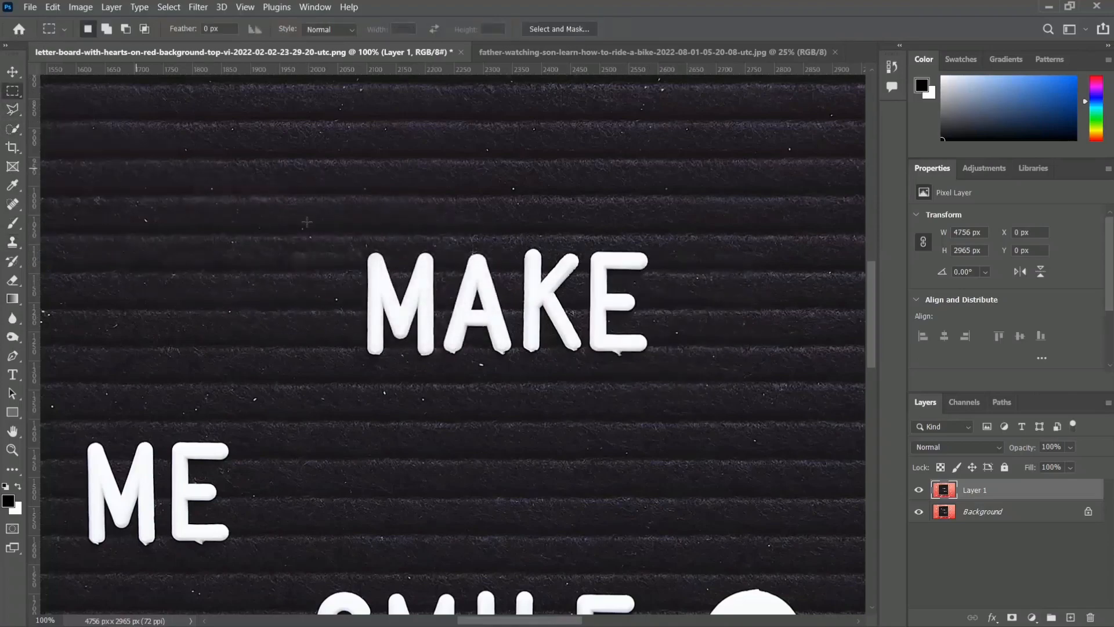
pyautogui.moveTo(352, 234); pyautogui.dragTo(666, 385)
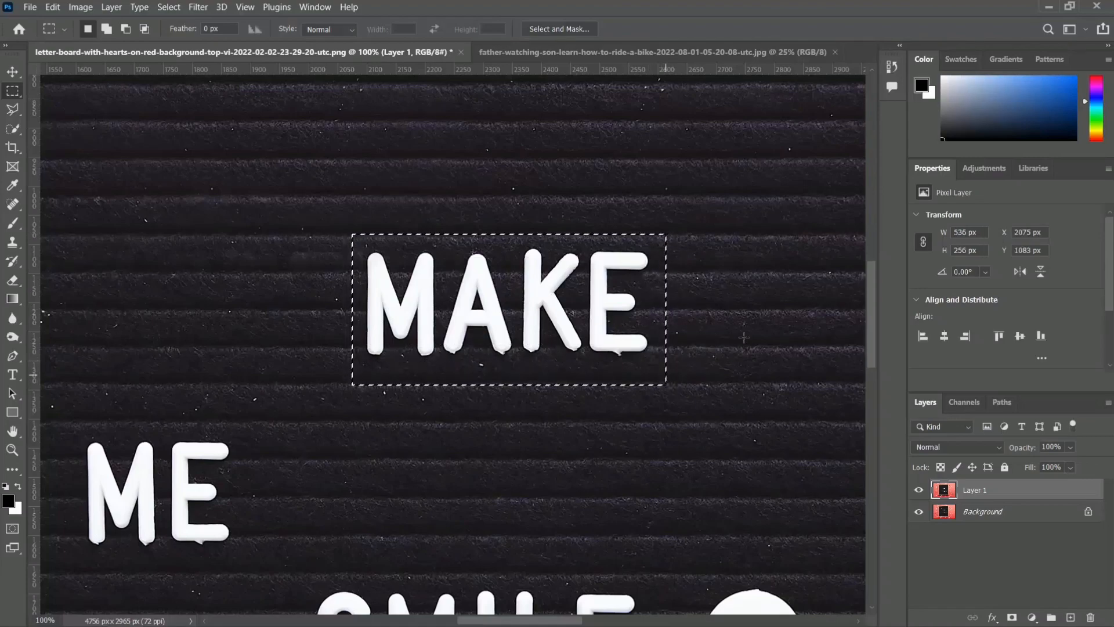
# - Clone board texture from the right of MAKE over its last letters inside the selection, using a 400 px Clone Stamp brush
pyautogui.moveTo(750, 312); pyautogui.dragTo(553, 302)
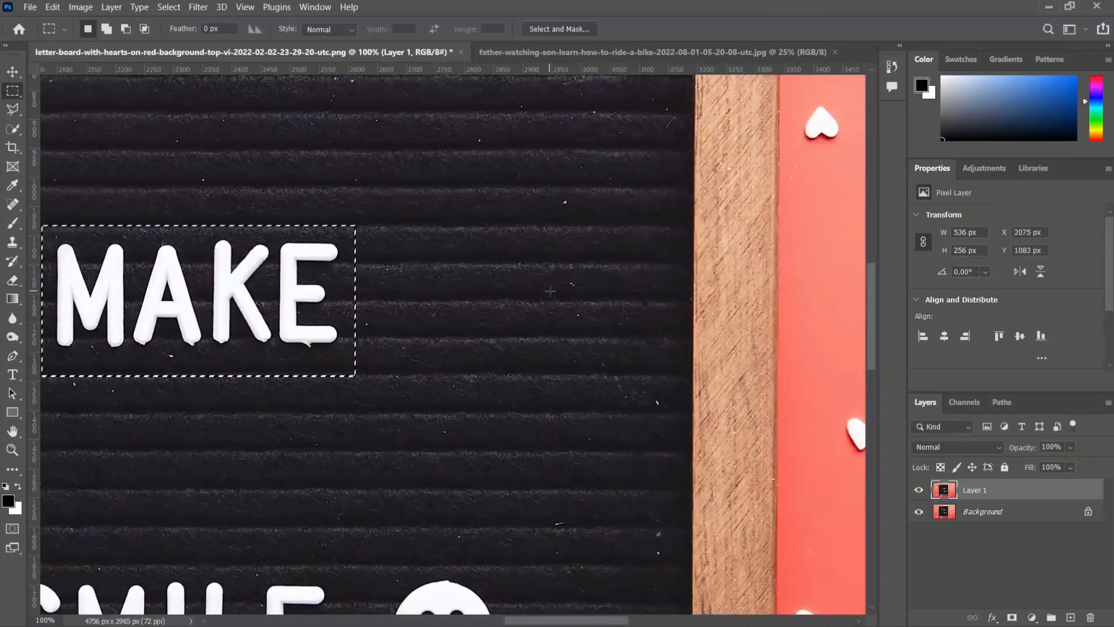
pyautogui.click(12, 242)
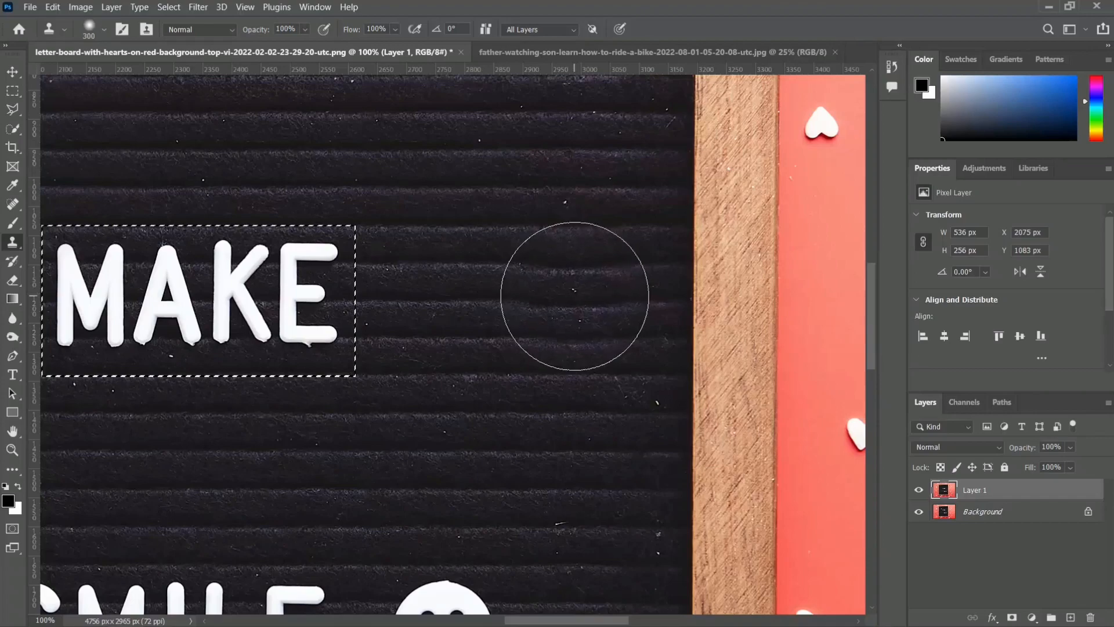
pyautogui.press(']')
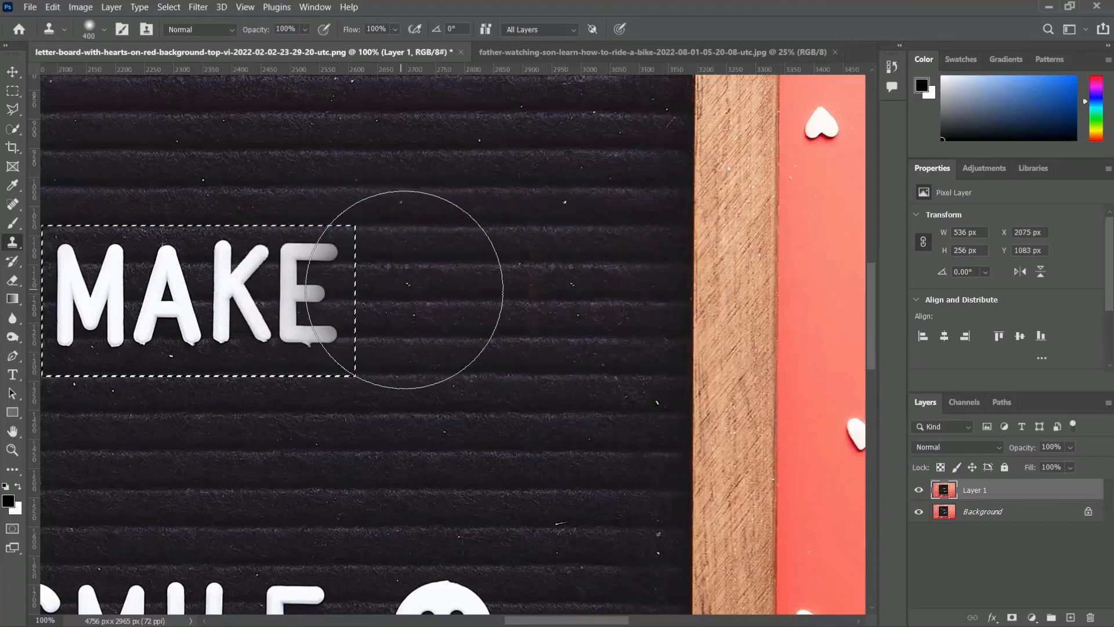
pyautogui.hotkey('ctrl', '-')
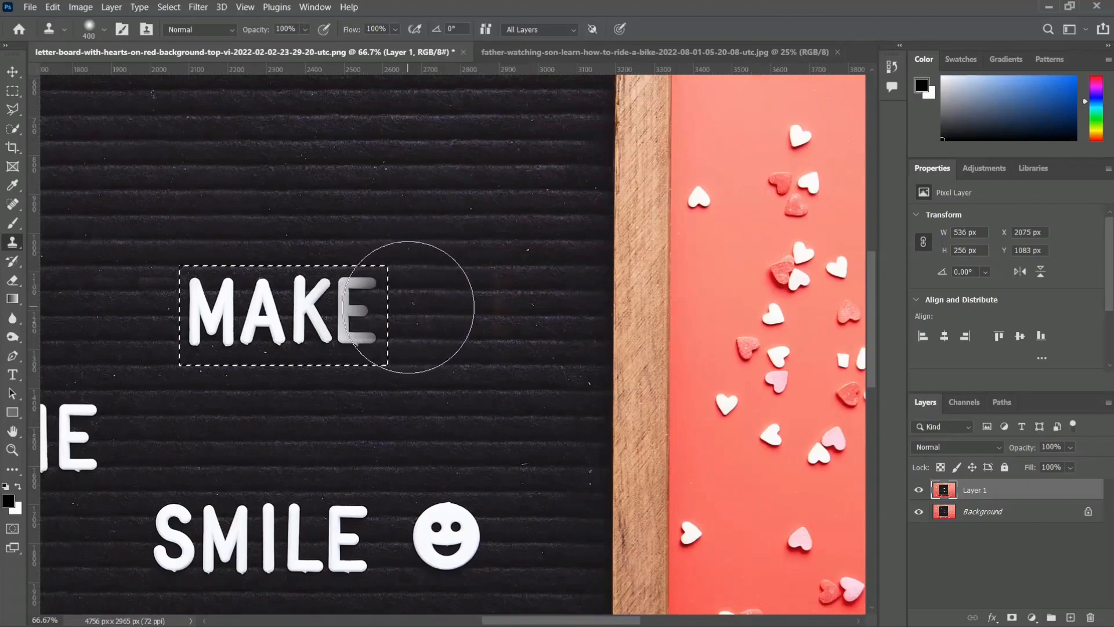
pyautogui.moveTo(345, 307); pyautogui.dragTo(277, 305)
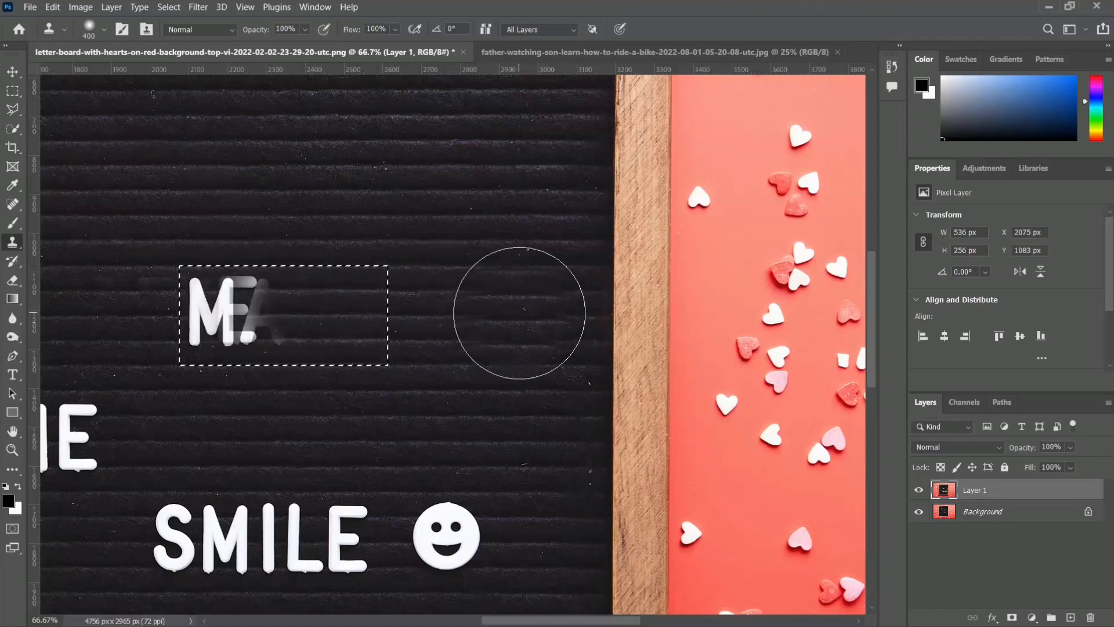
# - Resample clean board to the right of the selection, cover the rest of MAKE with the 400 px brush, and clear the selection
pyautogui.press('[')
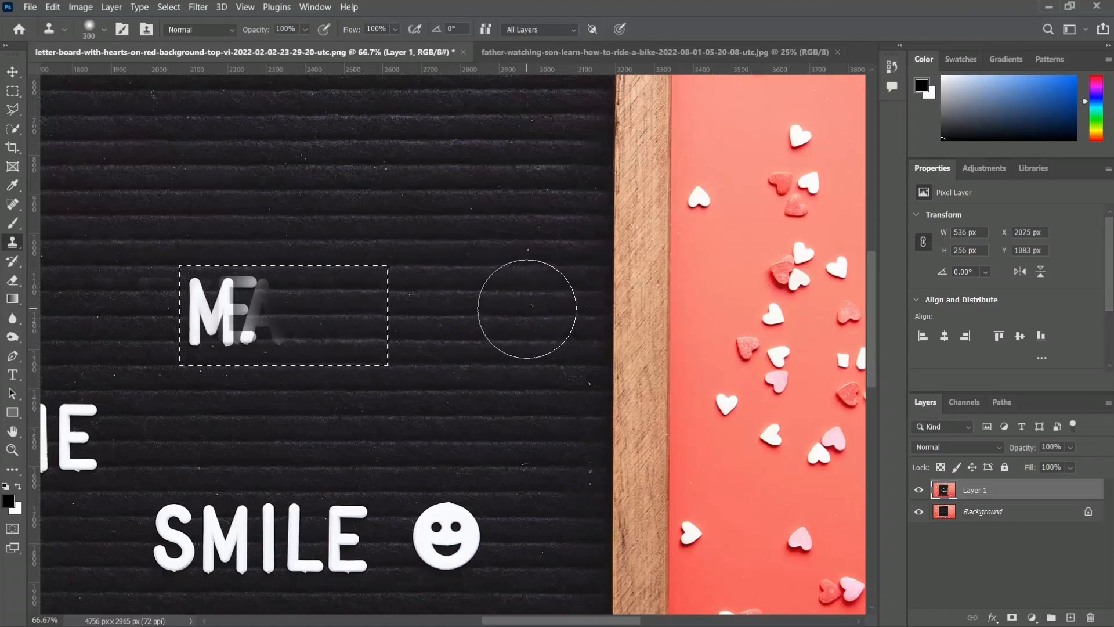
pyautogui.keyDown('alt'); pyautogui.click(526, 308); pyautogui.keyUp('alt')
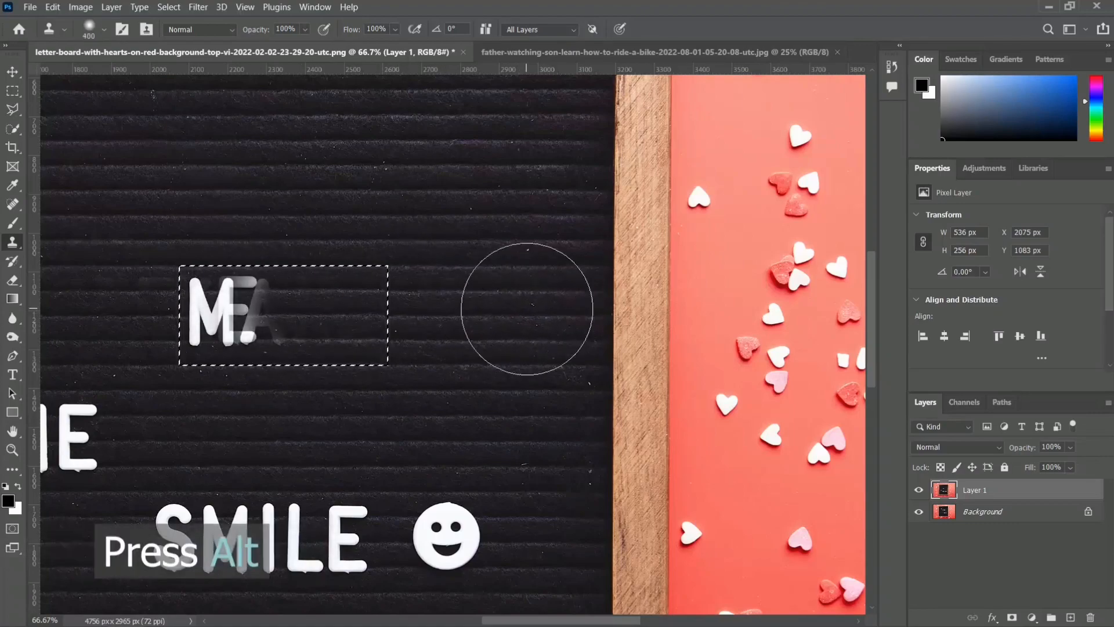
pyautogui.moveTo(312, 308); pyautogui.dragTo(191, 304)
pyautogui.hotkey('ctrl', 'd')
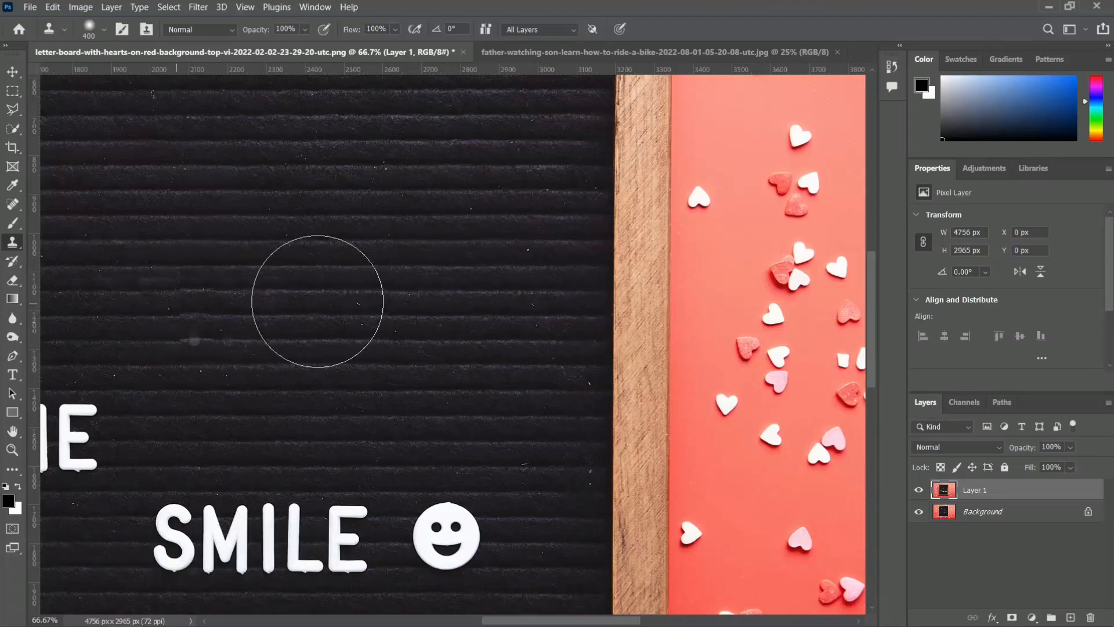
# - Reduce the Clone Stamp brush to 80 px and retouch the board ridges where MAKE stood
pyautogui.hotkey('ctrl', '-')
pyautogui.hotkey('ctrl', '-')
pyautogui.hotkey('ctrl', '+')
pyautogui.hotkey('ctrl', '+')
pyautogui.hotkey('ctrl', '+')
pyautogui.moveTo(207, 314); pyautogui.dragTo(528, 330)
pyautogui.press('[')
pyautogui.press('[')
pyautogui.press('[')
pyautogui.press('[')
pyautogui.press('[')
pyautogui.press('[')
pyautogui.press('[')
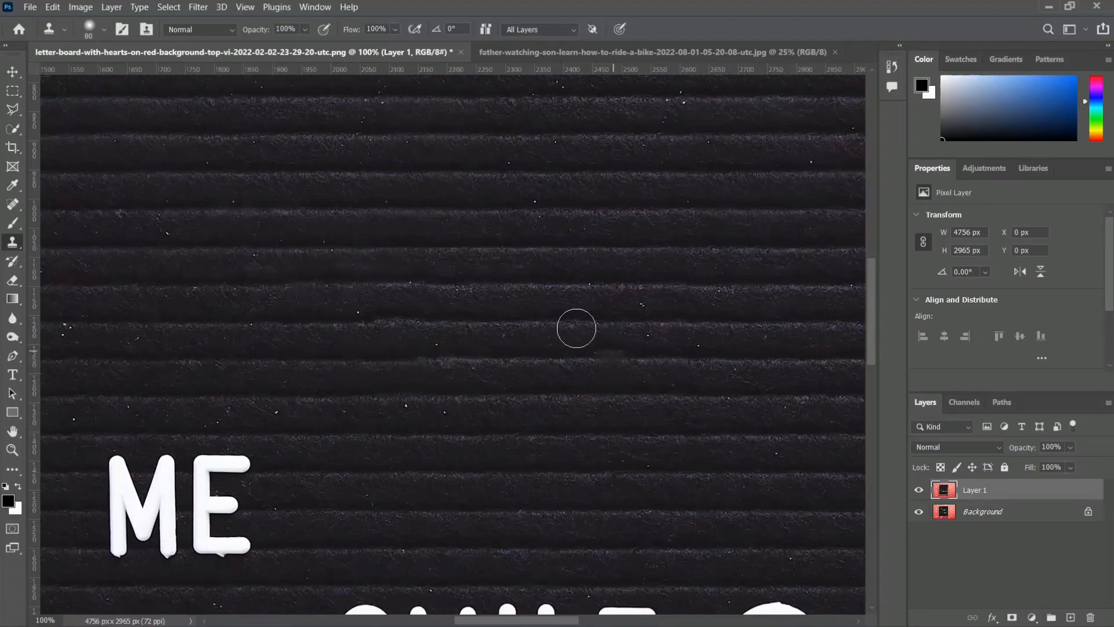
pyautogui.moveTo(425, 283); pyautogui.dragTo(406, 284)
# - Clone board texture sampled to the right of ME over both of its letters with a 250 px brush
pyautogui.hotkey('ctrl', '-')
pyautogui.hotkey('ctrl', '-')
pyautogui.hotkey('ctrl', '-')
pyautogui.hotkey('ctrl', '+')
pyautogui.hotkey('ctrl', '+')
pyautogui.hotkey('ctrl', '+')
pyautogui.press(']')
pyautogui.press(']')
pyautogui.press(']')
pyautogui.press(']')
pyautogui.press(']')
pyautogui.press(']')
pyautogui.press(']')
pyautogui.moveTo(357, 511)
pyautogui.mouseDown()
pyautogui.moveTo(495, 361)
pyautogui.moveTo(257, 353)
pyautogui.mouseUp()
pyautogui.press(']')
pyautogui.hotkey('ctrl', 'z')
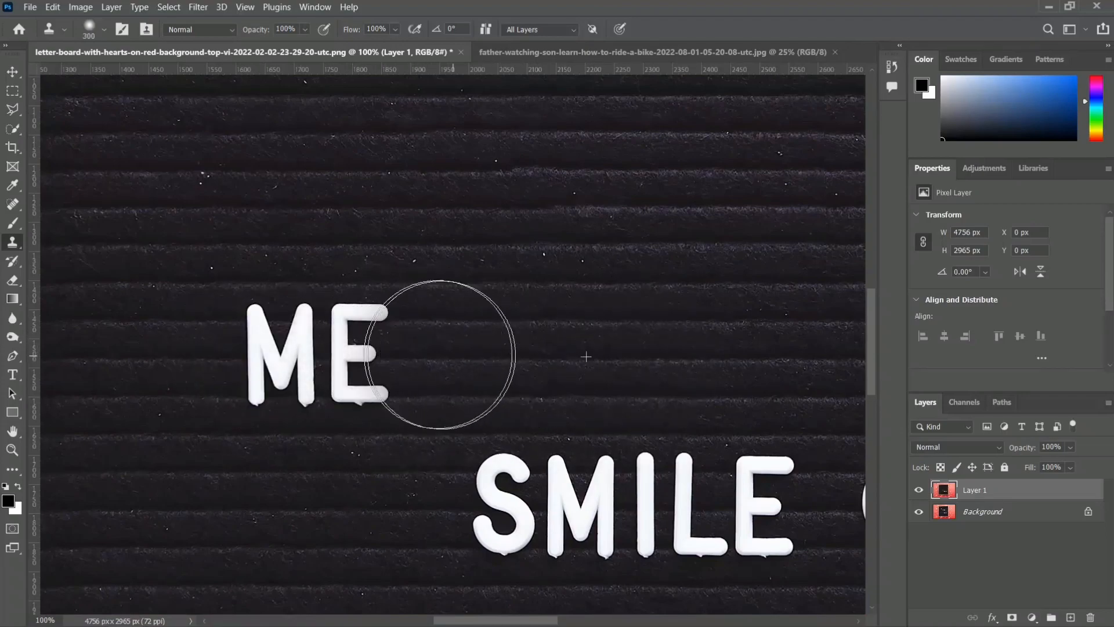
pyautogui.press('[')
pyautogui.moveTo(437, 350)
pyautogui.mouseDown()
pyautogui.moveTo(240, 341)
pyautogui.moveTo(167, 306)
pyautogui.mouseUp()
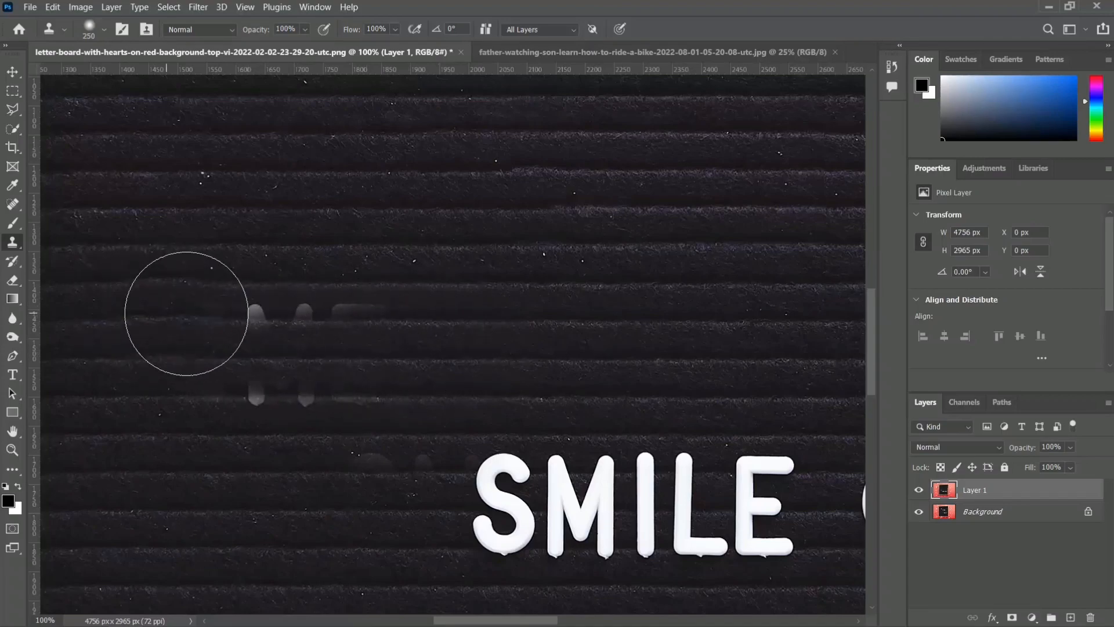
# - Cover the leftover letter tips of ME with a 175 px brush, resampling clean board on either side of them
pyautogui.press('[')
pyautogui.press('[')
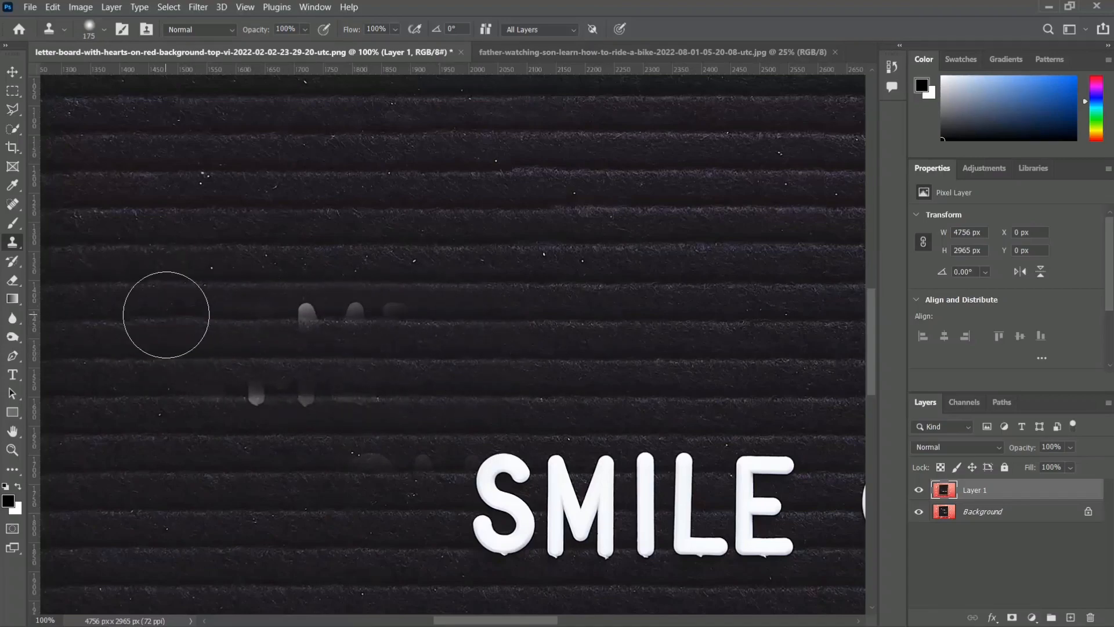
pyautogui.moveTo(303, 314)
pyautogui.mouseDown()
pyautogui.moveTo(459, 313)
pyautogui.moveTo(405, 316)
pyautogui.mouseUp()
pyautogui.keyDown('alt'); pyautogui.click(579, 318); pyautogui.keyUp('alt')
pyautogui.keyDown('alt'); pyautogui.click(133, 394); pyautogui.keyUp('alt')
pyautogui.moveTo(210, 398); pyautogui.dragTo(282, 396)
pyautogui.keyDown('alt'); pyautogui.click(444, 399); pyautogui.keyUp('alt')
pyautogui.moveTo(363, 398); pyautogui.dragTo(333, 399)
# - Clone resampled board texture over the faint traces below where ME stood with a 200 px brush
pyautogui.moveTo(448, 362); pyautogui.dragTo(402, 286)
pyautogui.press(']')
pyautogui.keyDown('alt'); pyautogui.click(162, 396); pyautogui.keyUp('alt')
pyautogui.moveTo(269, 392); pyautogui.dragTo(348, 393)
pyautogui.moveTo(622, 423); pyautogui.dragTo(450, 425)
# - Clone board texture sampled to the left of SMILE over its first letters with an enlarged brush, and undo the last stroke
pyautogui.hotkey('ctrl', '-')
pyautogui.hotkey('ctrl', '+')
pyautogui.moveTo(204, 433); pyautogui.dragTo(452, 403)
pyautogui.hotkey('ctrl', '-')
pyautogui.hotkey('ctrl', '-')
pyautogui.hotkey('ctrl', '+')
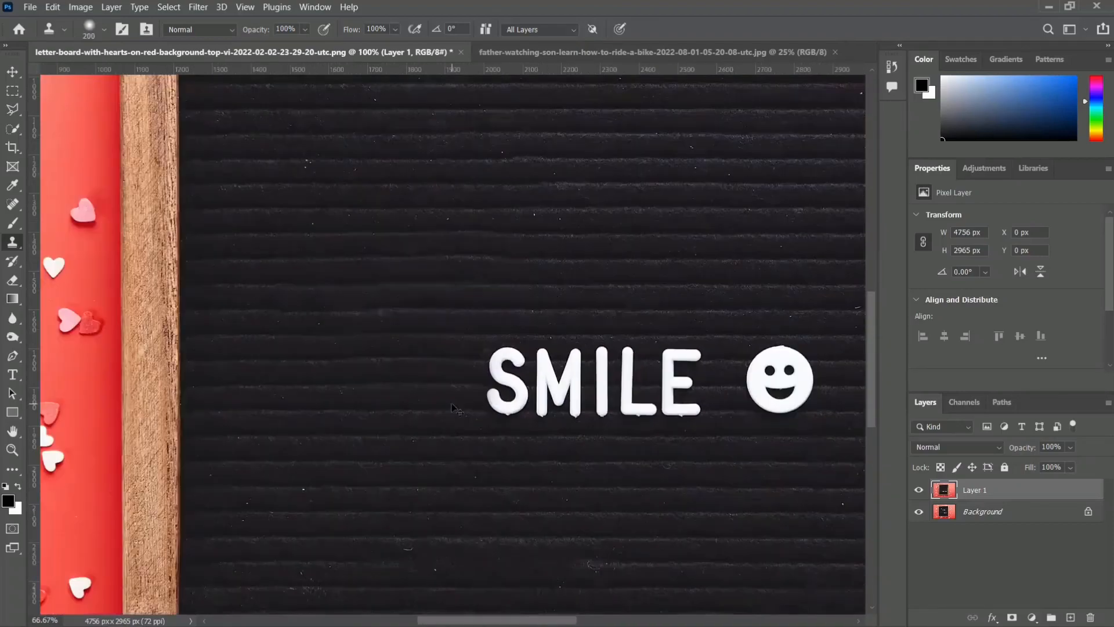
pyautogui.press(']')
pyautogui.press(']')
pyautogui.press(']')
pyautogui.keyDown('alt'); pyautogui.click(286, 386); pyautogui.keyUp('alt')
pyautogui.moveTo(386, 386); pyautogui.dragTo(558, 386)
pyautogui.moveTo(551, 385); pyautogui.dragTo(587, 385)
pyautogui.hotkey('ctrl', 'z')
# - Resample the board left of SMILE, clone over the letters S, M and I, and finish with a 250 px brush
pyautogui.keyDown('alt'); pyautogui.click(298, 386); pyautogui.keyUp('alt')
pyautogui.moveTo(487, 384); pyautogui.dragTo(639, 384)
pyautogui.hotkey('ctrl', 'z')
pyautogui.moveTo(433, 384); pyautogui.dragTo(589, 389)
pyautogui.moveTo(610, 390); pyautogui.dragTo(626, 388)
pyautogui.hotkey('ctrl', 'z')
pyautogui.press('[')
pyautogui.press('[')
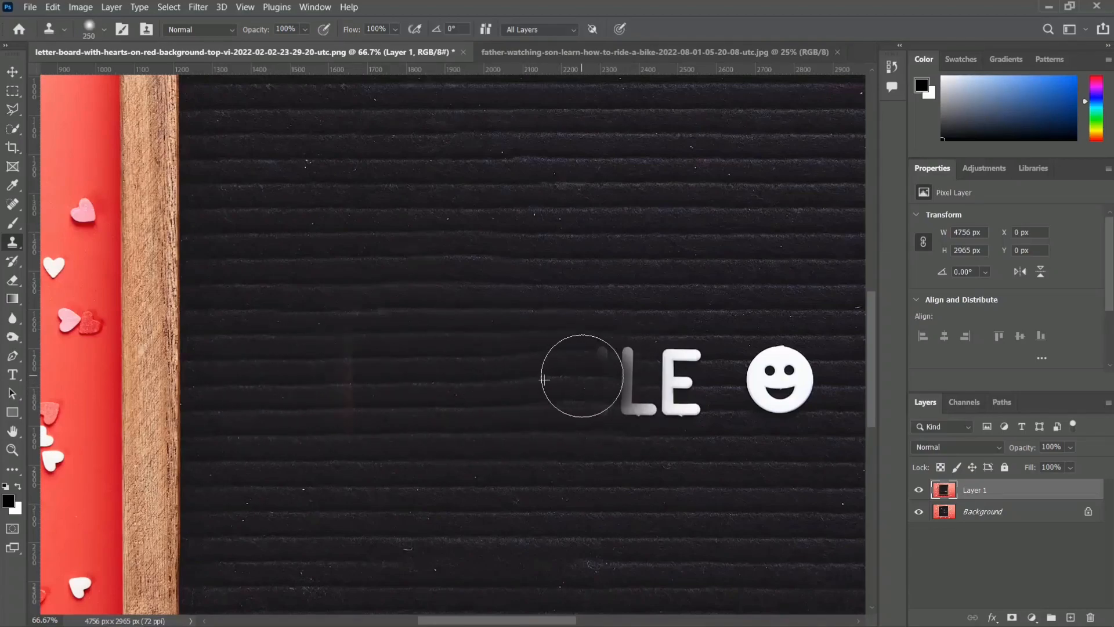
pyautogui.moveTo(591, 381)
pyautogui.mouseDown()
pyautogui.moveTo(674, 383)
pyautogui.moveTo(460, 368)
pyautogui.moveTo(580, 377)
pyautogui.mouseUp()
# - Clone board texture from the left over the letters L and E of SMILE with a 125 px brush
pyautogui.press('[')
pyautogui.press('[')
pyautogui.press('[')
pyautogui.hotkey('ctrl', '+')
pyautogui.hotkey('ctrl', '+')
pyautogui.press('[')
pyautogui.keyDown('alt'); pyautogui.click(173, 322); pyautogui.keyUp('alt')
pyautogui.moveTo(300, 320); pyautogui.dragTo(664, 332)
pyautogui.moveTo(267, 324); pyautogui.dragTo(681, 318)
pyautogui.hotkey('ctrl', '-')
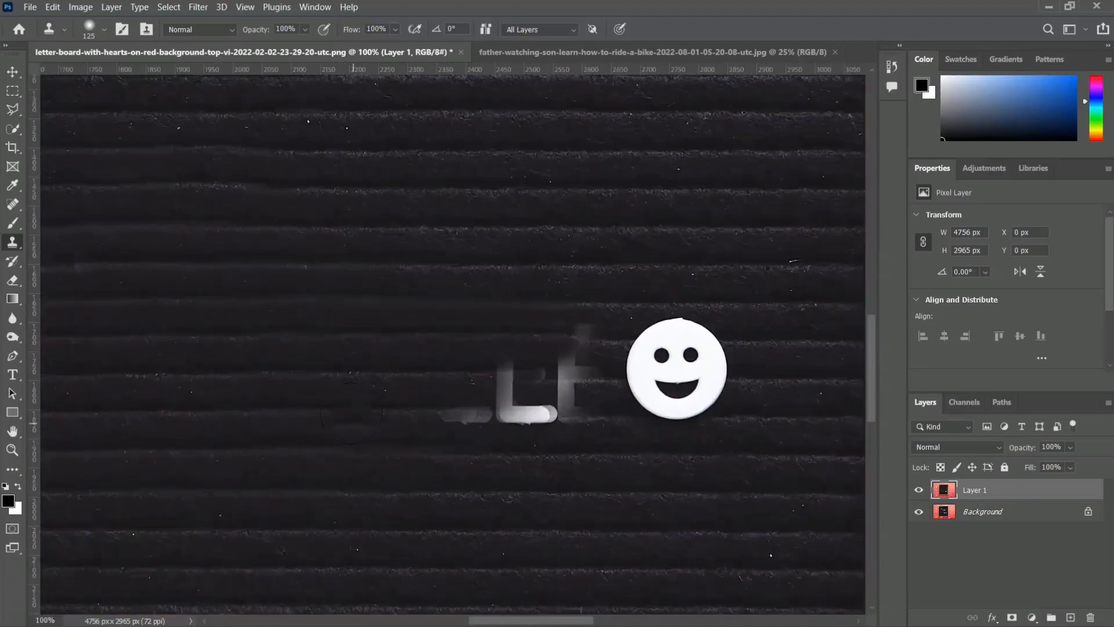
pyautogui.moveTo(388, 408); pyautogui.dragTo(542, 406)
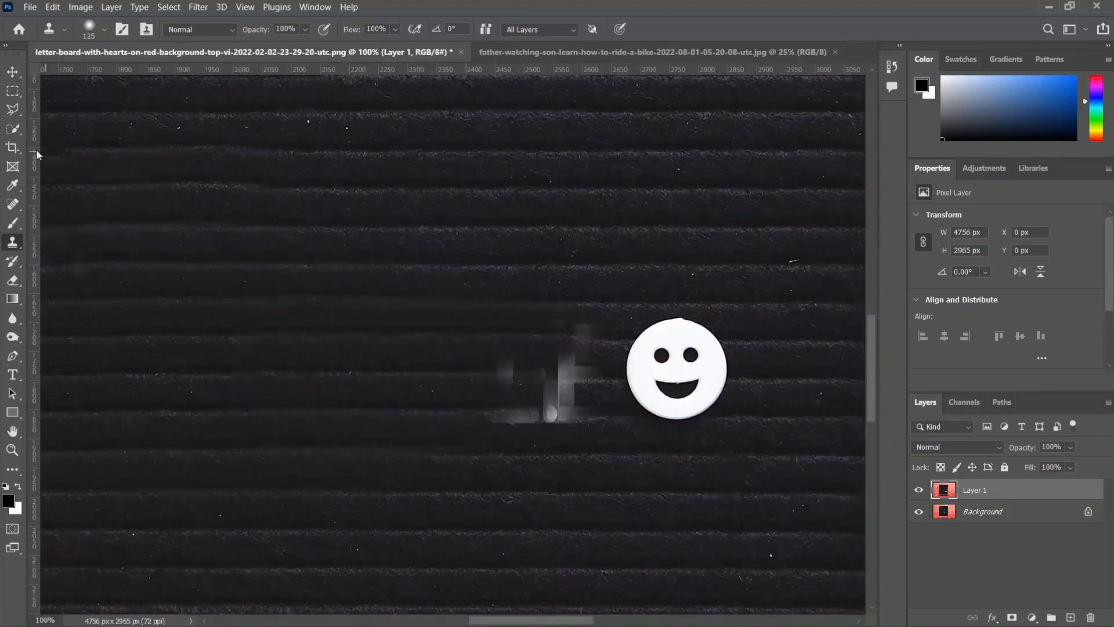
# - Draw a rectangular selection of about 426 × 368 px around the leftover traces of SMILE beside the smiley
pyautogui.hotkey('ctrl', '-')
pyautogui.press('m')
pyautogui.hotkey('ctrl', '+')
pyautogui.moveTo(373, 261); pyautogui.dragTo(630, 471)
pyautogui.hotkey('ctrl', '-')
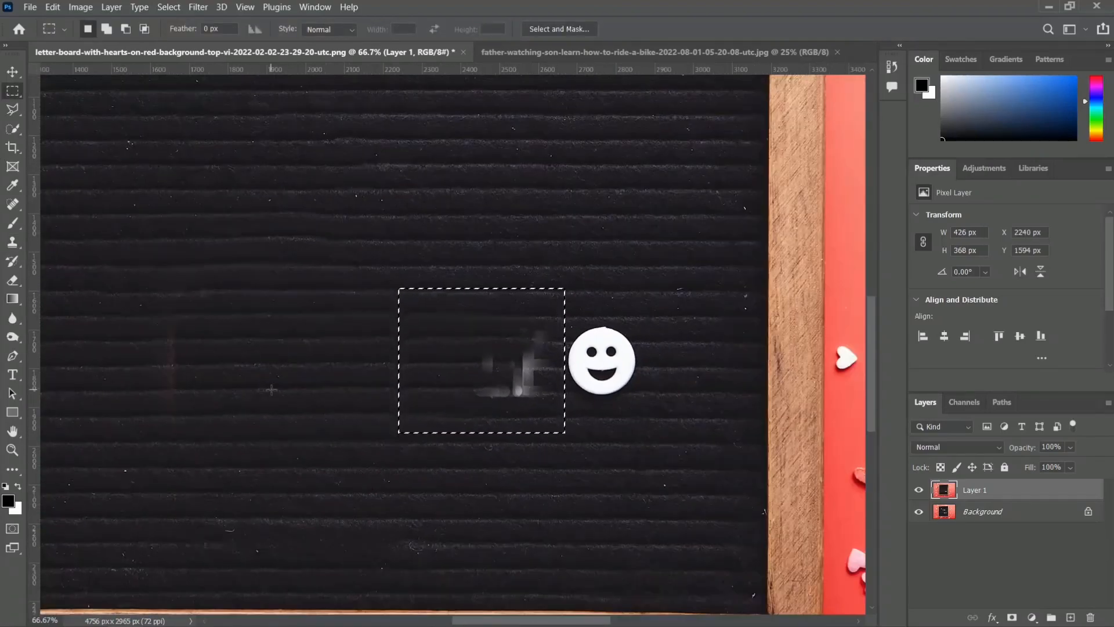
# - Clone board texture sampled left of the selection over the remaining traces of SMILE inside it, and clear the selection
pyautogui.press('s')
pyautogui.hotkey('ctrl', '+')
pyautogui.keyDown('alt'); pyautogui.click(287, 370); pyautogui.keyUp('alt')
pyautogui.moveTo(444, 373); pyautogui.dragTo(601, 377)
pyautogui.keyDown('alt'); pyautogui.click(324, 409); pyautogui.keyUp('alt')
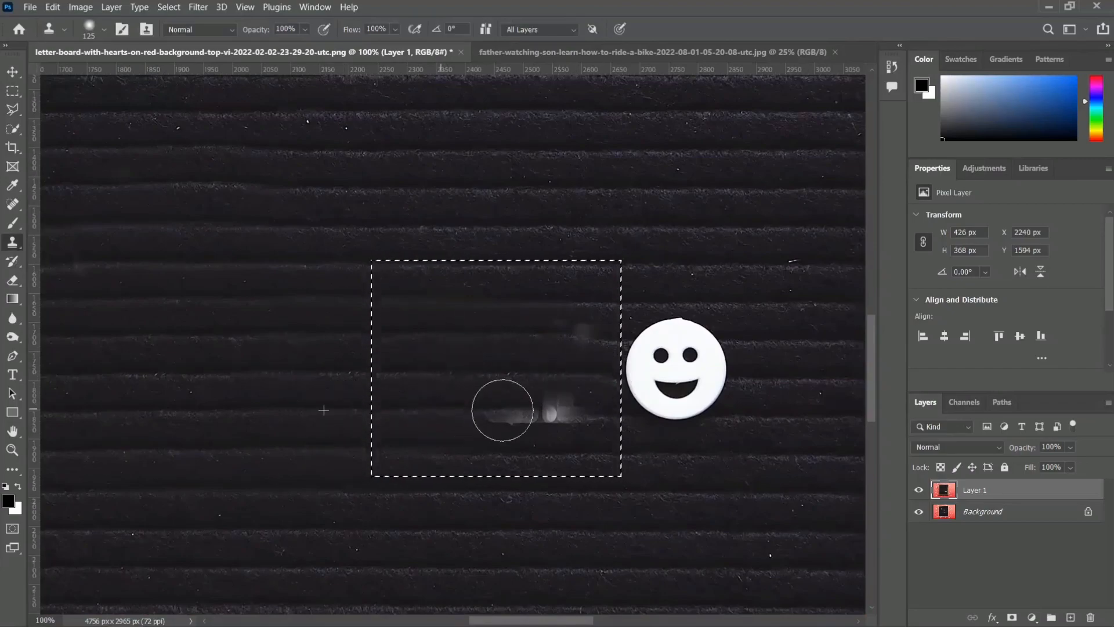
pyautogui.moveTo(441, 410); pyautogui.dragTo(606, 411)
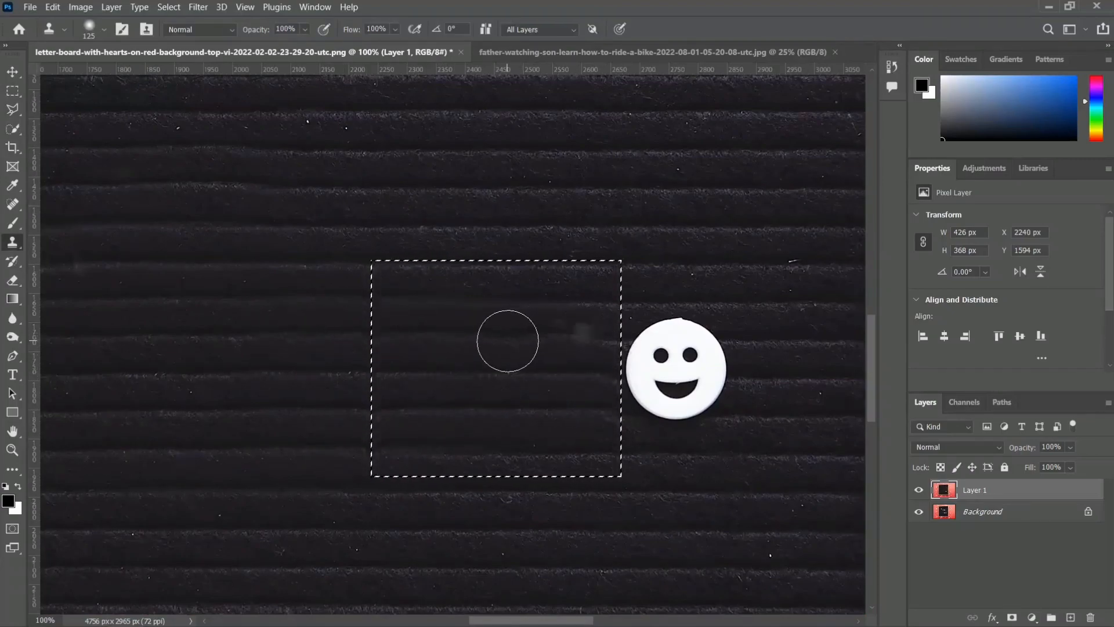
pyautogui.click(598, 336)
pyautogui.hotkey('ctrl', 'd')
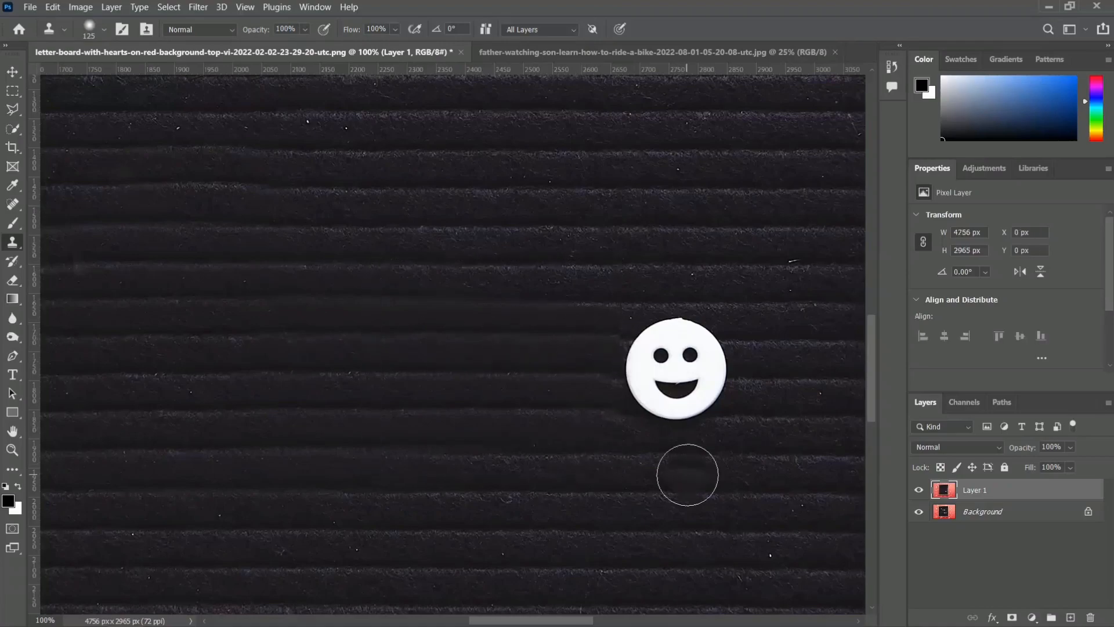
# - Enlarge the Clone Stamp brush to 175 px for working on the smiley
pyautogui.hotkey('ctrl', '-')
pyautogui.hotkey('ctrl', '-')
pyautogui.hotkey('ctrl', '-')
pyautogui.hotkey('ctrl', '+')
pyautogui.press(']')
pyautogui.press(']')
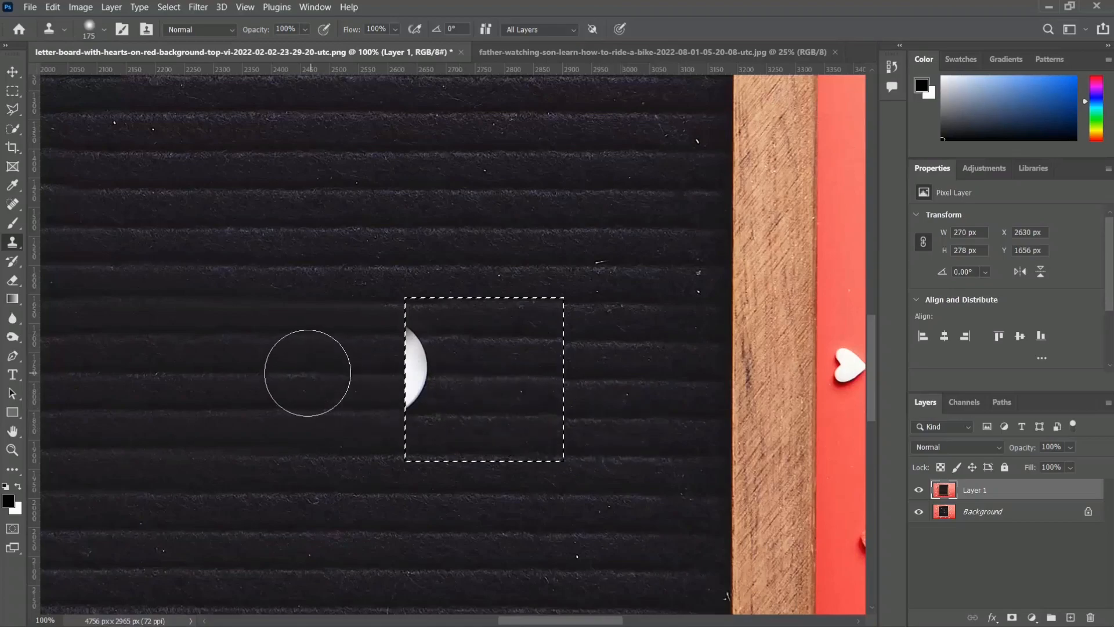
# - Try cloning board texture sampled to the left over the smiley's remaining sliver with a 200 px brush, and undo the stroke
pyautogui.press(']')
pyautogui.press(']')
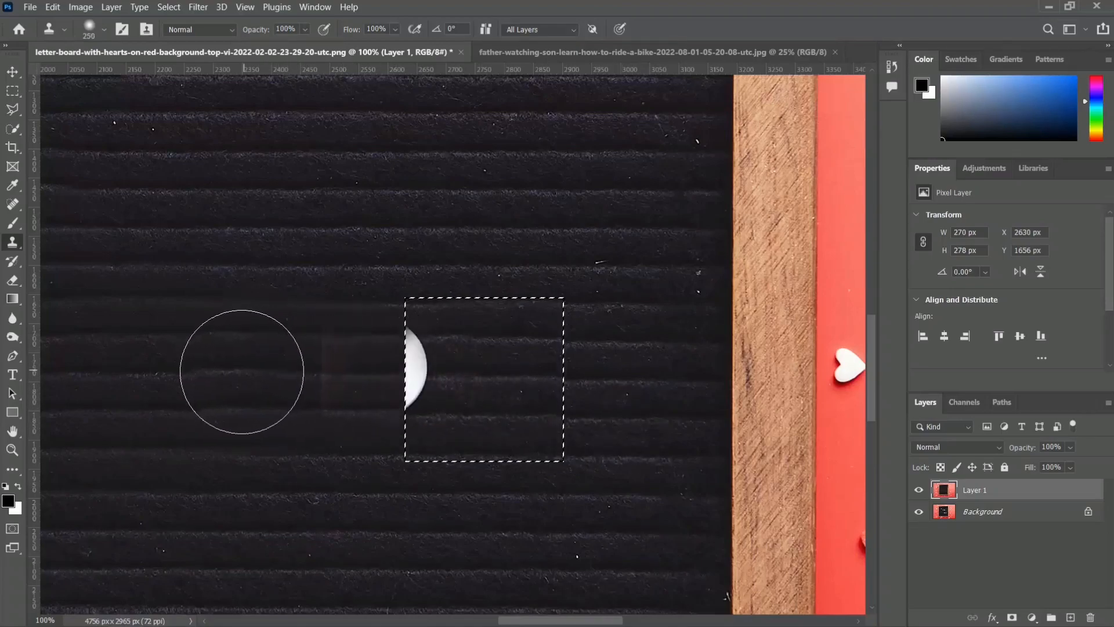
pyautogui.press('[')
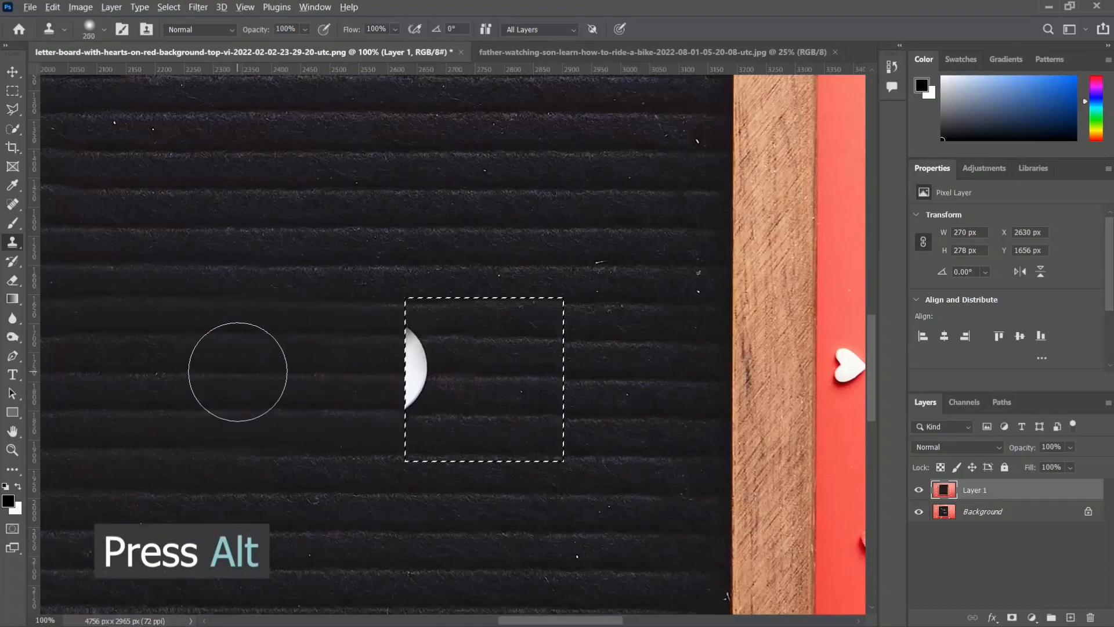
pyautogui.keyDown('alt'); pyautogui.click(237, 371); pyautogui.keyUp('alt')
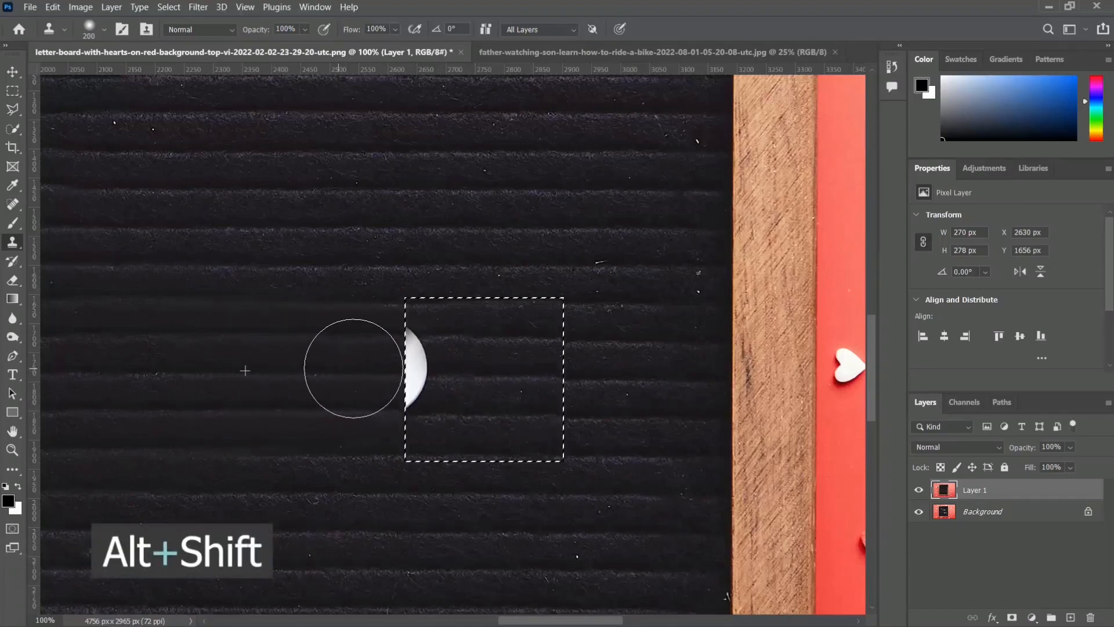
pyautogui.moveTo(392, 367)
pyautogui.mouseDown()
pyautogui.moveTo(470, 366)
pyautogui.moveTo(393, 370)
pyautogui.moveTo(403, 367)
pyautogui.mouseUp()
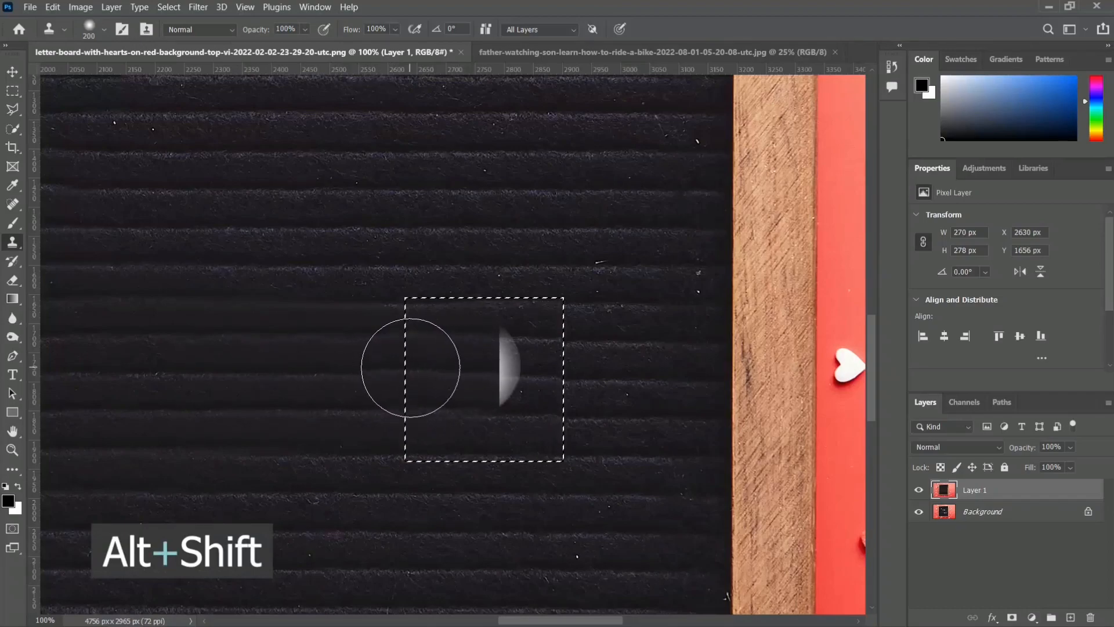
pyautogui.hotkey('ctrl', 'z')
# - Clone board texture over the smiley's remaining sliver with a 175 px brush, and clear the selection
pyautogui.press('[')
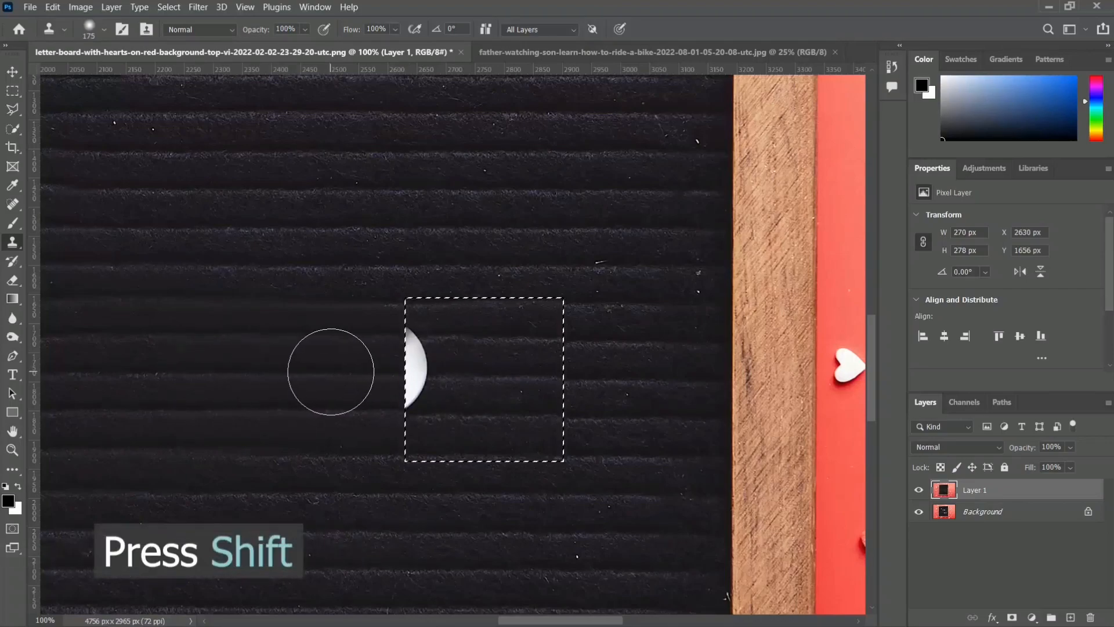
pyautogui.moveTo(350, 369)
pyautogui.mouseDown()
pyautogui.moveTo(393, 378)
pyautogui.moveTo(440, 366)
pyautogui.moveTo(410, 370)
pyautogui.mouseUp()
pyautogui.hotkey('ctrl', 'd')
pyautogui.hotkey('ctrl', '-')
pyautogui.hotkey('ctrl', '-')
pyautogui.hotkey('ctrl', '-')
pyautogui.hotkey('ctrl', '-')
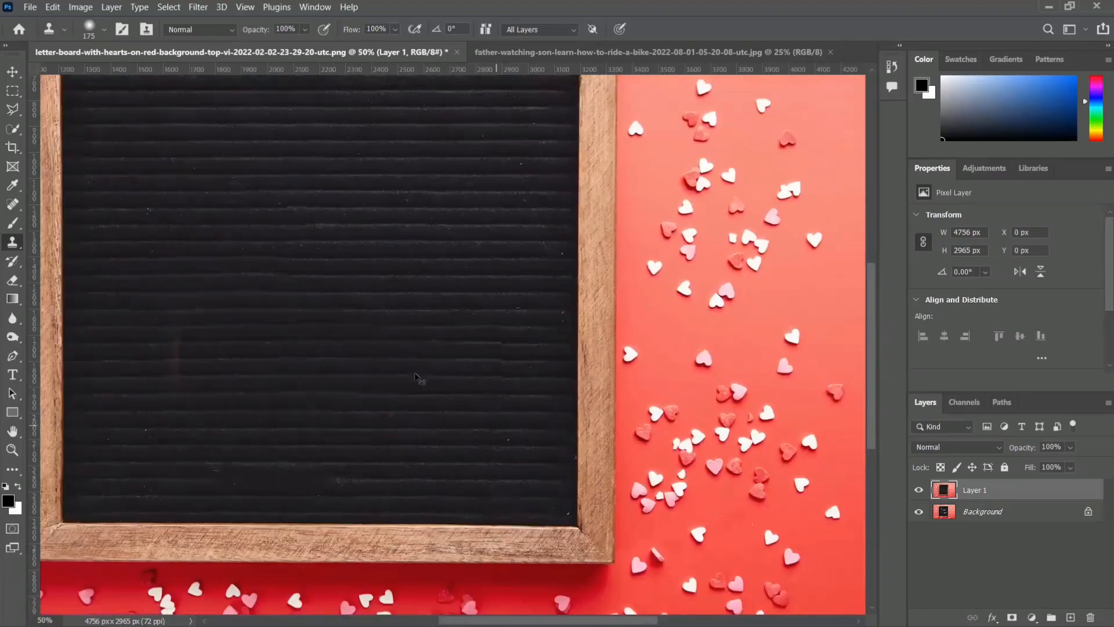
# - Switch to the photo of the father watching his son ride a bike and fit it to the window
pyautogui.click(15, 75)
pyautogui.moveTo(409, 248); pyautogui.dragTo(487, 301)
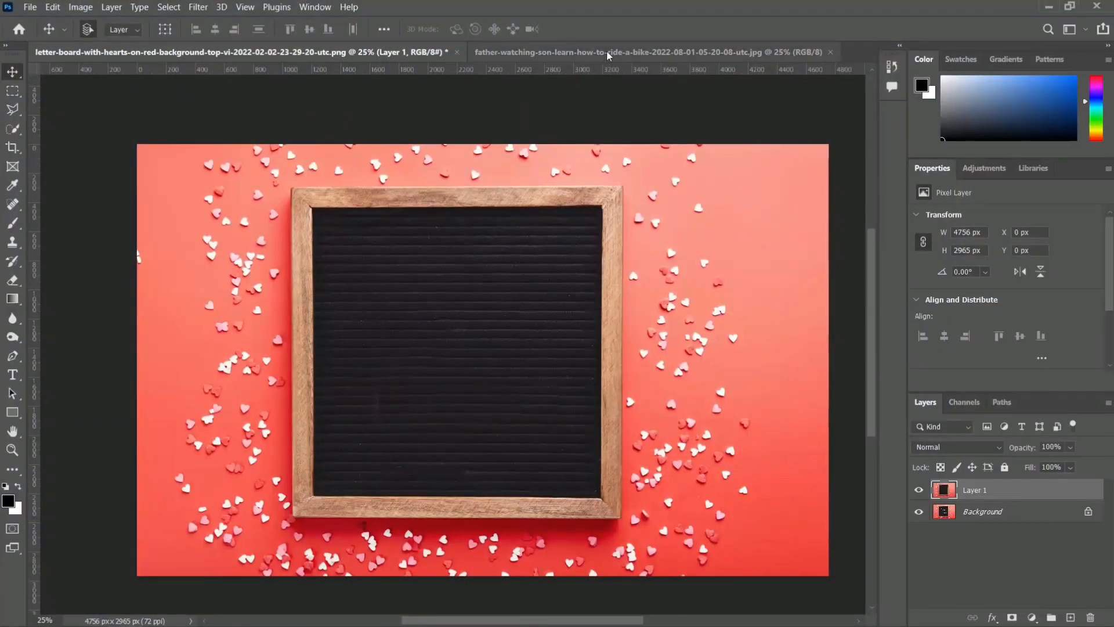
pyautogui.click(607, 51)
pyautogui.hotkey('ctrl', '0')
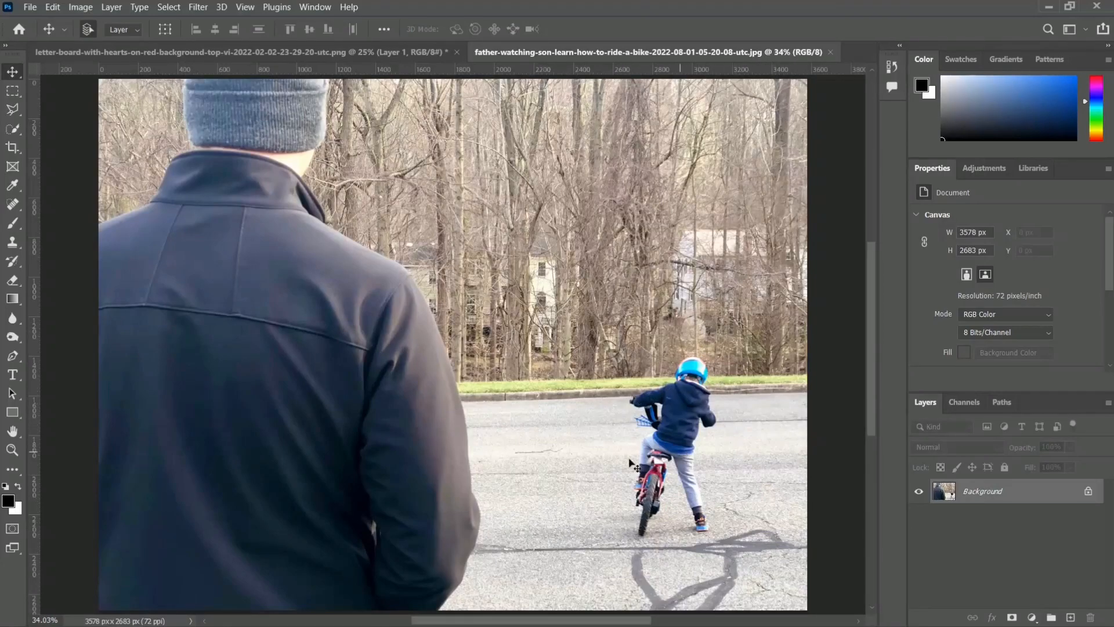
# - Clone pavement over the child's waist and torso using the Clone Stamp with a 200 px brush
pyautogui.click(15, 245)
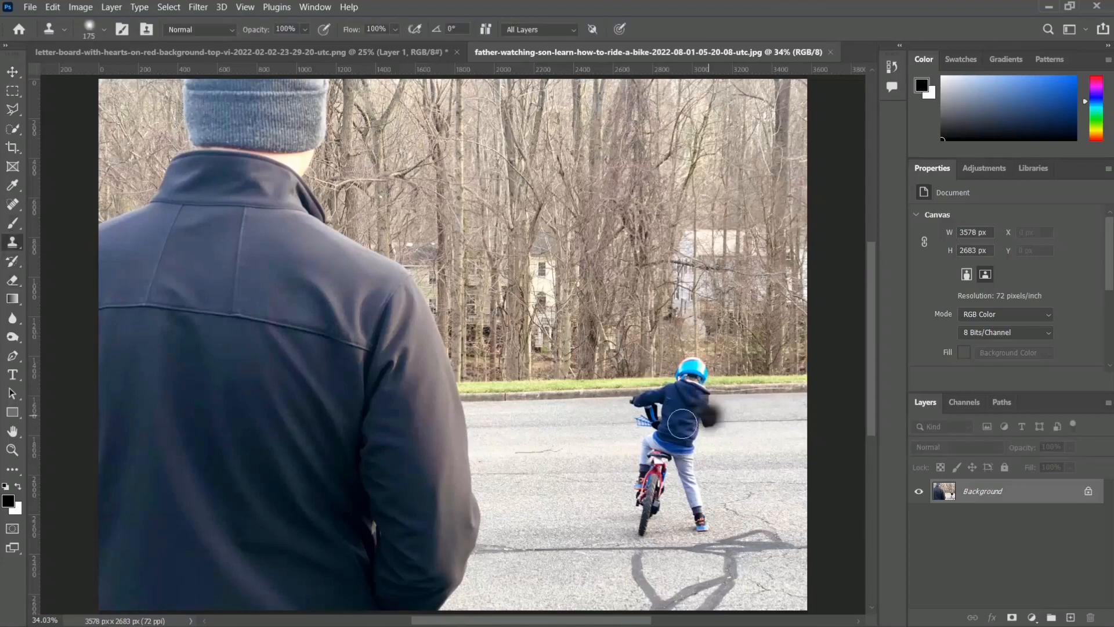
pyautogui.hotkey('ctrl', '+')
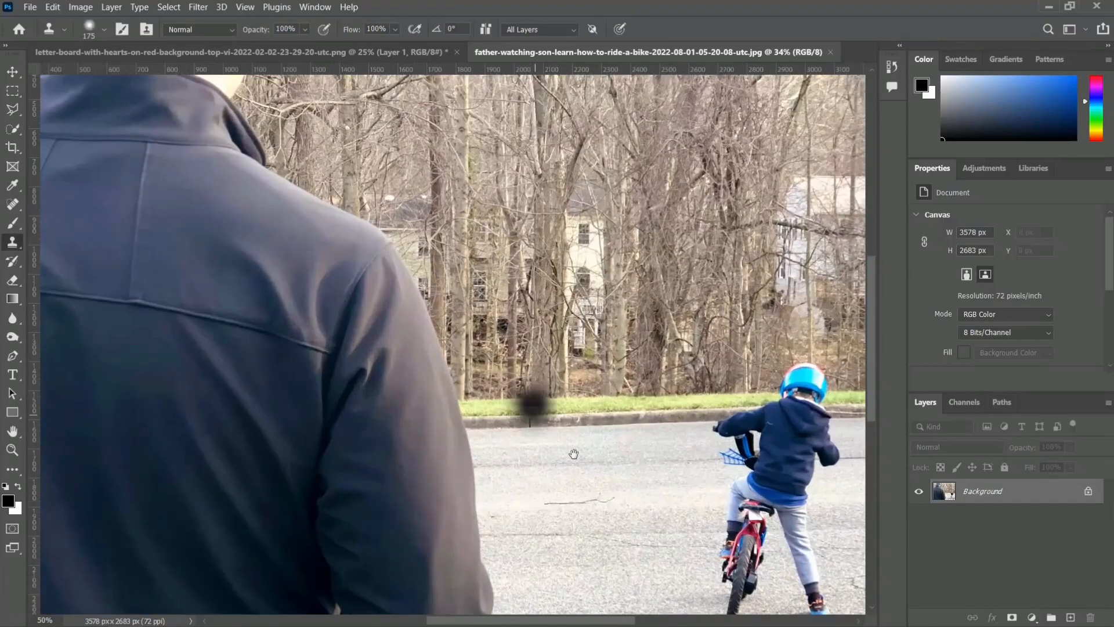
pyautogui.moveTo(573, 454); pyautogui.dragTo(519, 365)
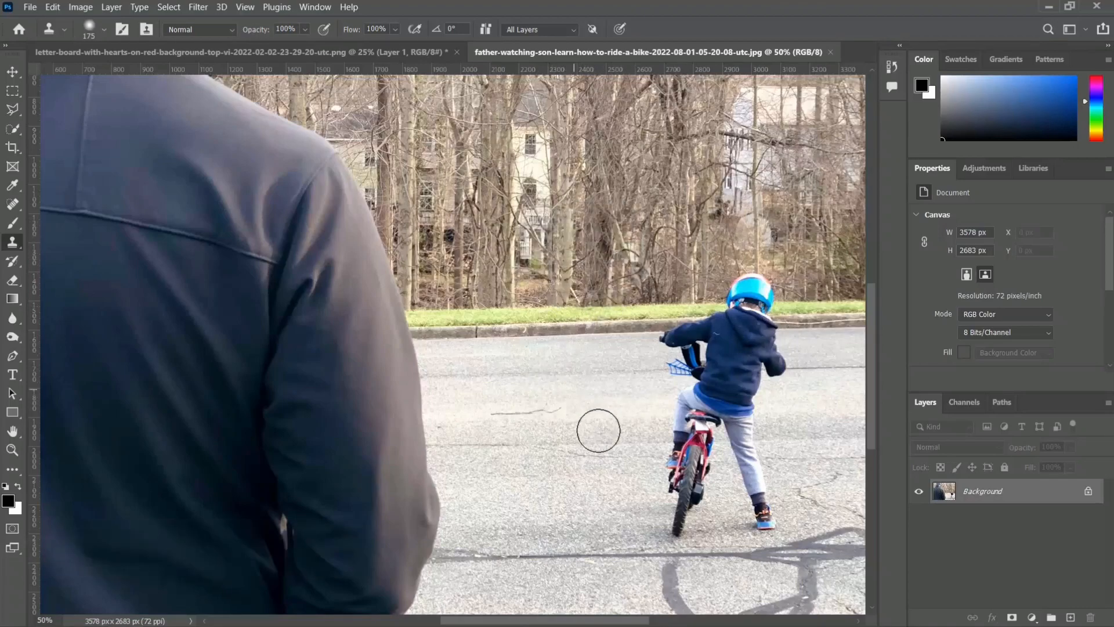
pyautogui.moveTo(616, 423); pyautogui.dragTo(446, 407)
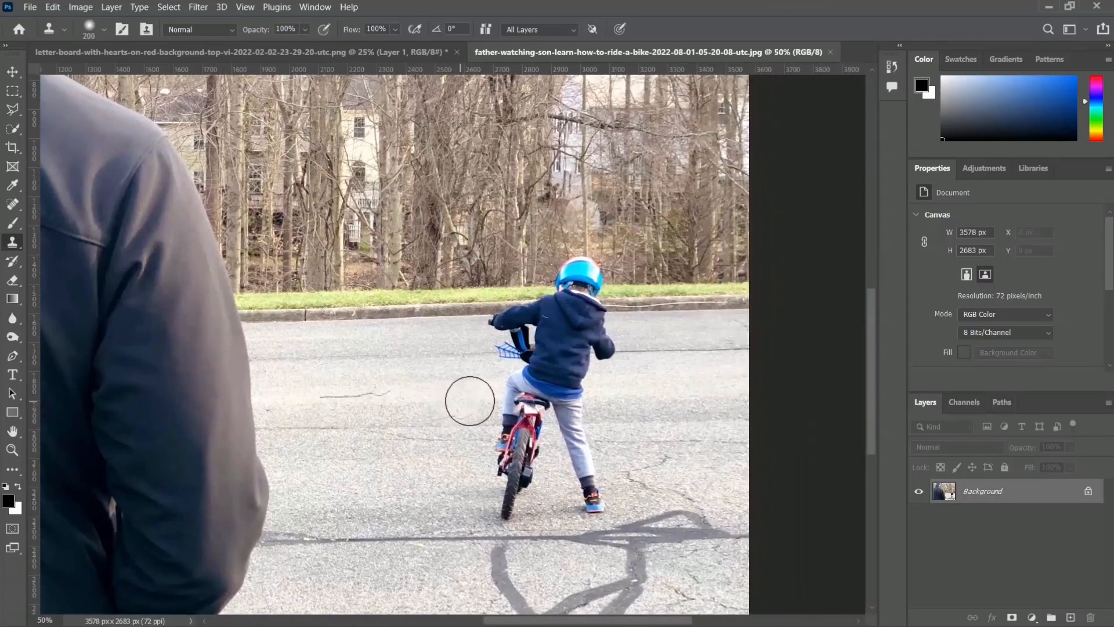
pyautogui.moveTo(479, 398); pyautogui.dragTo(590, 401)
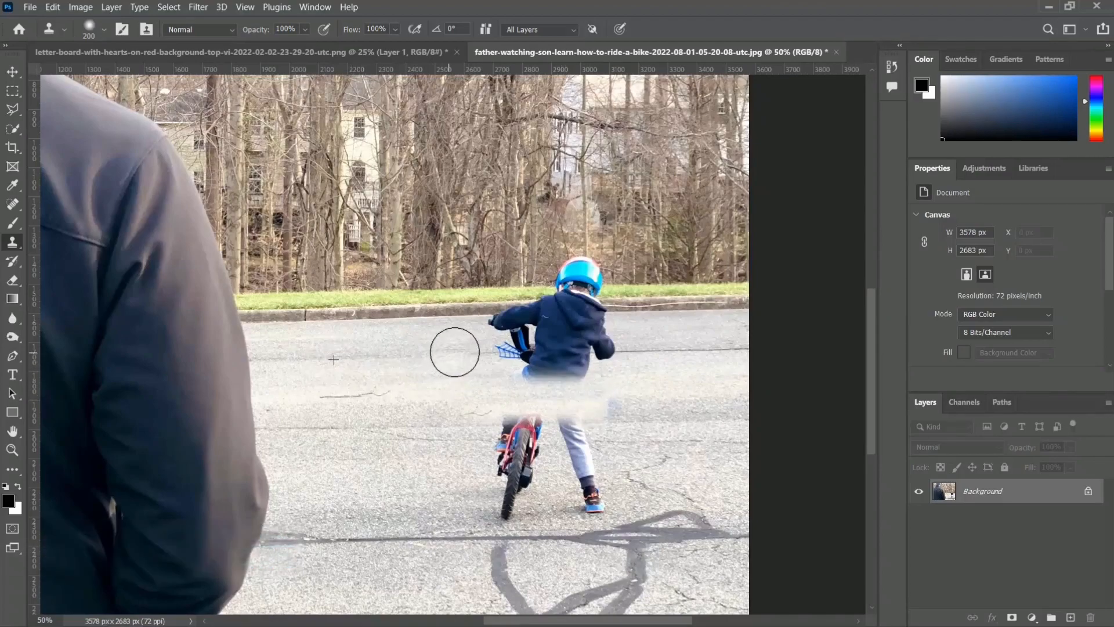
pyautogui.moveTo(470, 349); pyautogui.dragTo(621, 360)
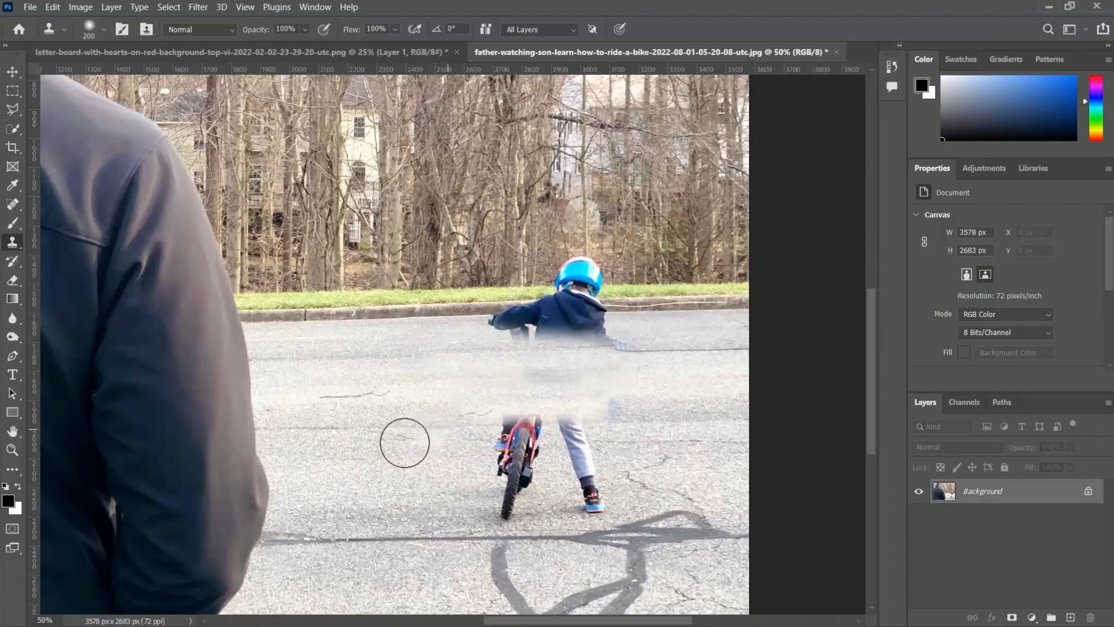
# - Draw a freehand Lasso selection around the child and the bike
pyautogui.click(19, 112)
pyautogui.rightClick(19, 113)
pyautogui.click(64, 107)
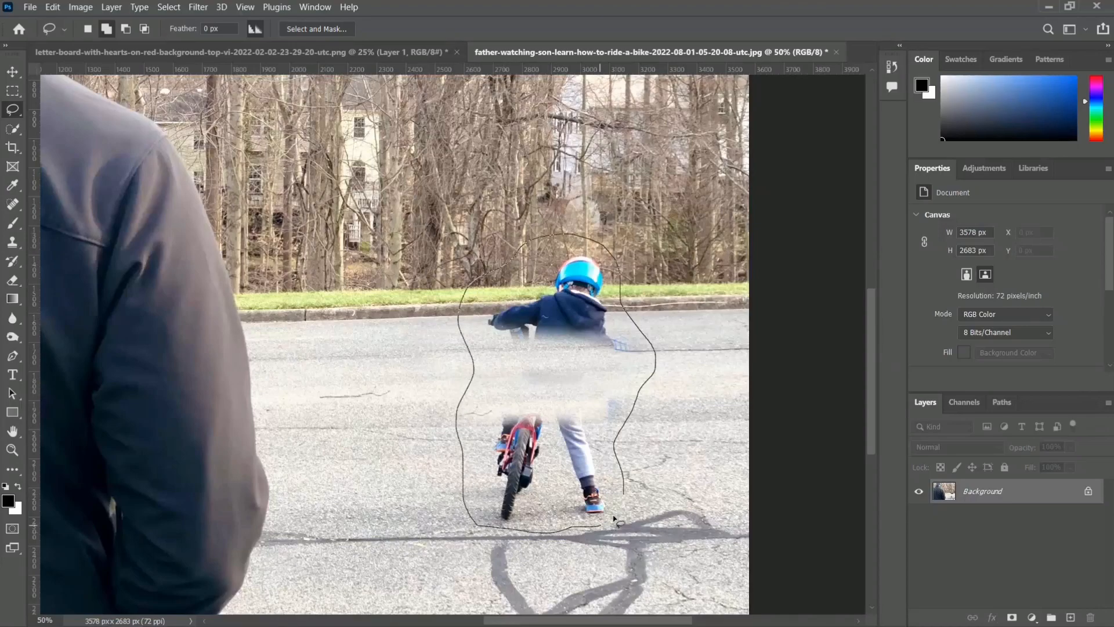
pyautogui.moveTo(626, 494); pyautogui.dragTo(622, 509)
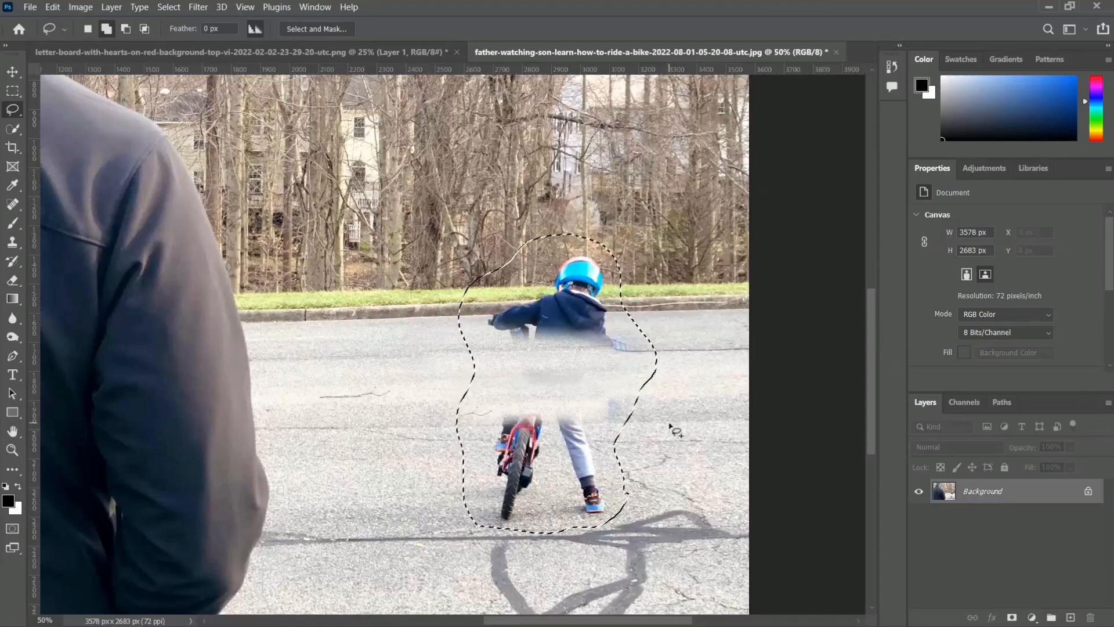
# - Clone nearby pavement over the bike, the child's legs and the lower torso inside the selection with the 200 px brush
pyautogui.hotkey('ctrl', '+')
pyautogui.moveTo(428, 396); pyautogui.dragTo(431, 348)
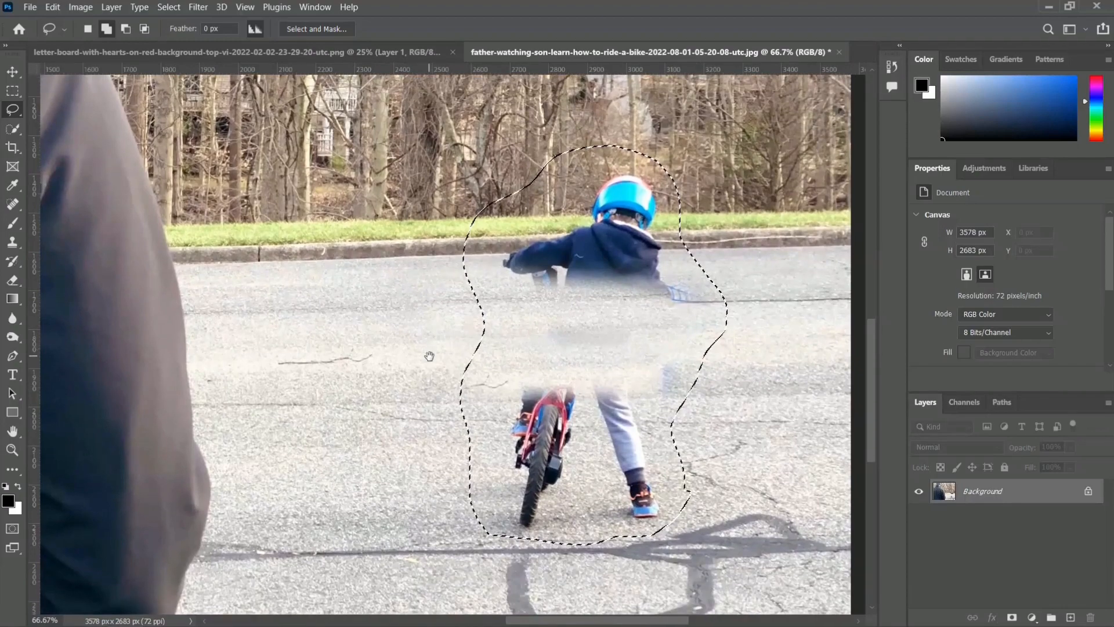
pyautogui.click(12, 242)
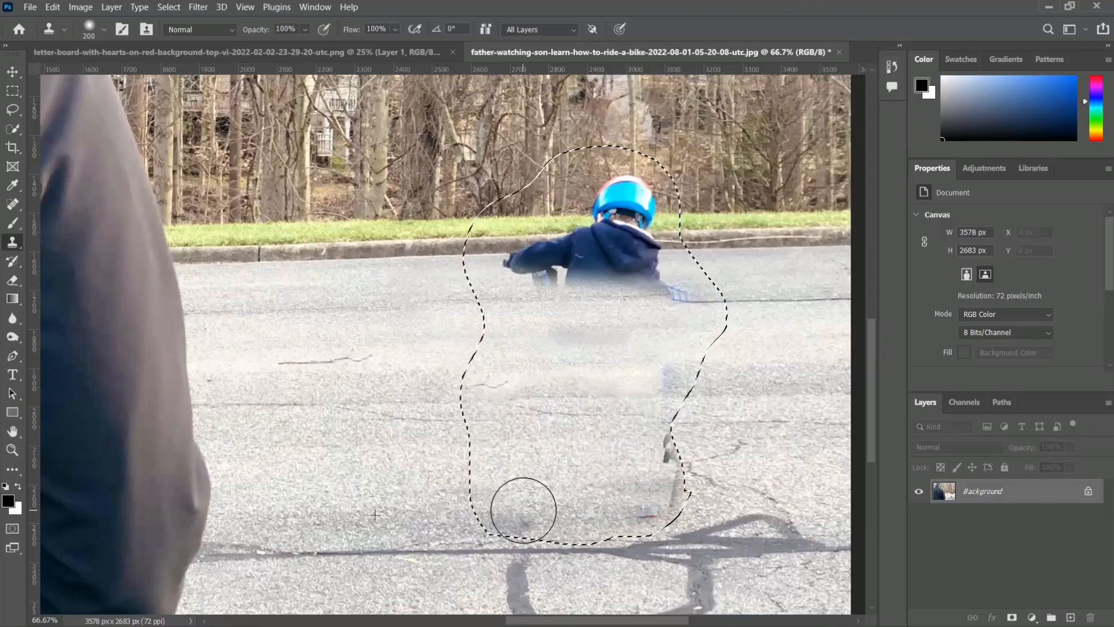
pyautogui.moveTo(673, 396); pyautogui.dragTo(675, 377)
pyautogui.keyDown('alt'); pyautogui.click(778, 331); pyautogui.keyUp('alt')
pyautogui.moveTo(713, 304); pyautogui.dragTo(574, 306)
pyautogui.keyDown('alt'); pyautogui.click(339, 310); pyautogui.keyUp('alt')
pyautogui.moveTo(463, 303); pyautogui.dragTo(712, 311)
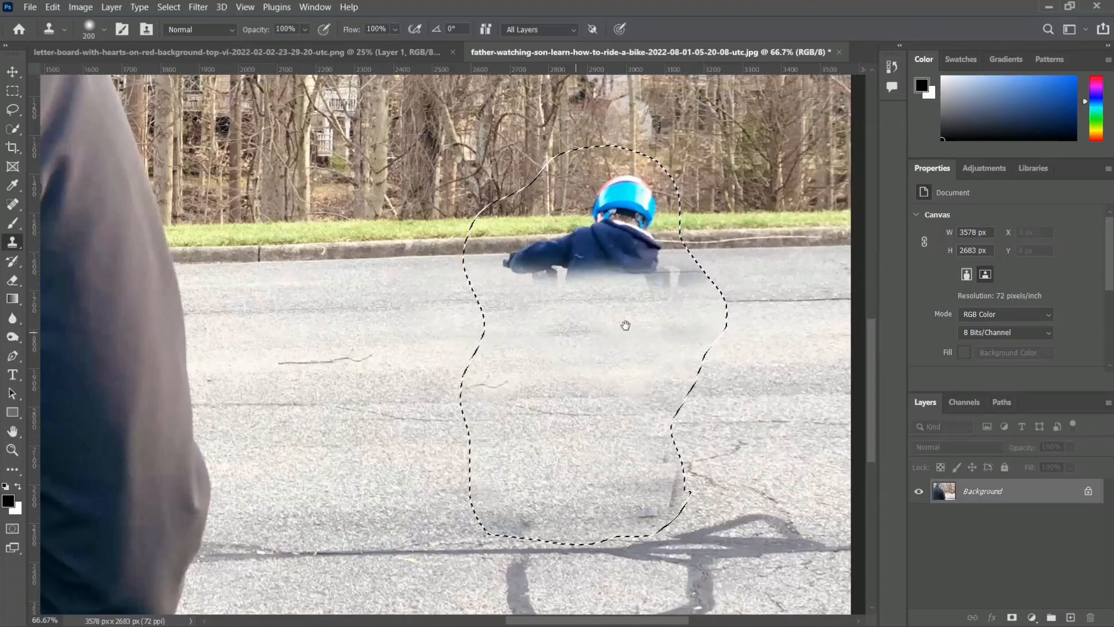
# - Try cloning beside the child's outstretched arm with the 200 px brush, and undo the stroke
pyautogui.moveTo(618, 329); pyautogui.dragTo(549, 422)
pyautogui.hotkey('ctrl', '+')
pyautogui.hotkey('ctrl', '+')
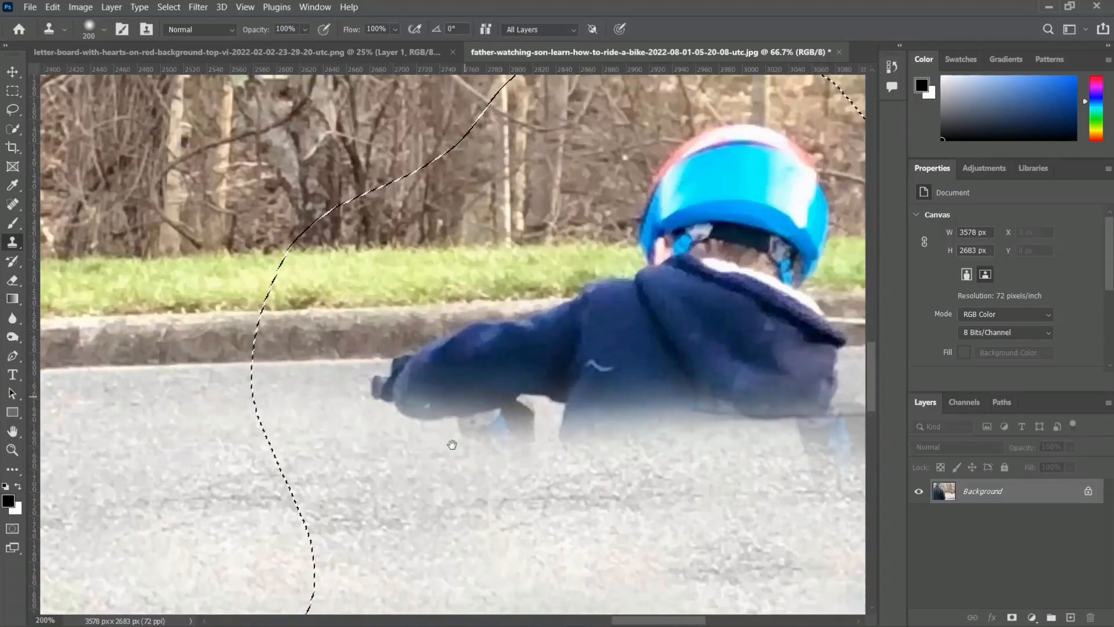
pyautogui.moveTo(466, 401); pyautogui.dragTo(455, 445)
pyautogui.hotkey('ctrl', '-')
pyautogui.click(501, 337)
pyautogui.hotkey('ctrl', 'z')
# - Clone grass from both sides over the child's neck and shoulders with an 80 px brush
pyautogui.press('[')
pyautogui.press('[')
pyautogui.press('[')
pyautogui.press('[')
pyautogui.press('[')
pyautogui.press('[')
pyautogui.press('[')
pyautogui.press('[')
pyautogui.press('[')
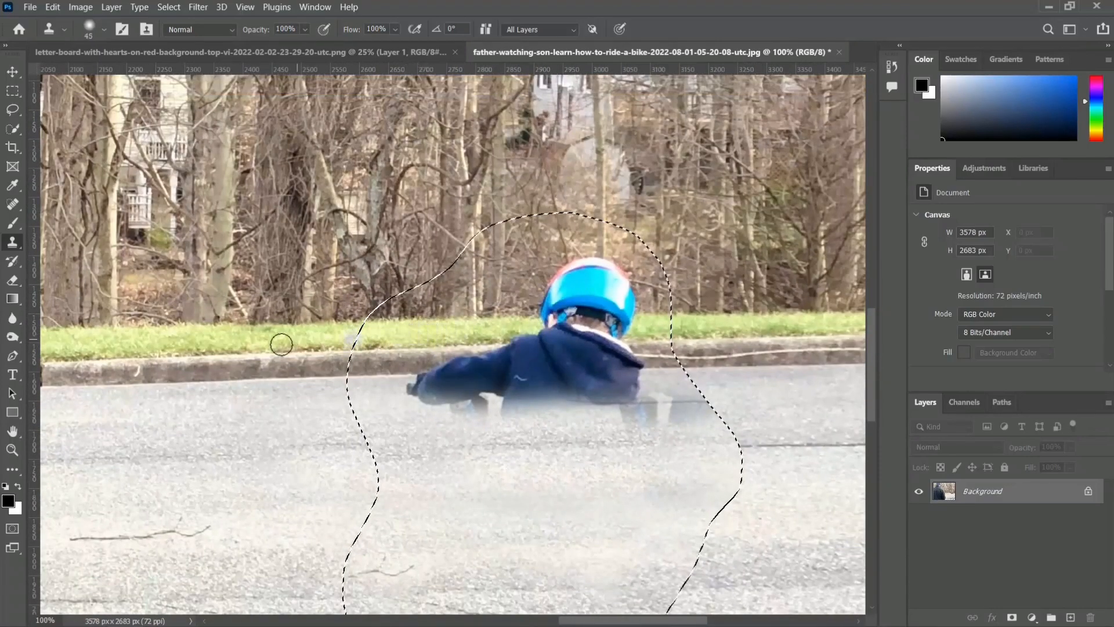
pyautogui.press(']')
pyautogui.press(']')
pyautogui.press(']')
pyautogui.keyDown('alt'); pyautogui.click(404, 347); pyautogui.keyUp('alt')
pyautogui.moveTo(462, 345); pyautogui.dragTo(580, 337)
pyautogui.keyDown('alt'); pyautogui.click(789, 336); pyautogui.keyUp('alt')
pyautogui.moveTo(655, 334)
pyautogui.mouseDown()
pyautogui.moveTo(471, 346)
pyautogui.moveTo(451, 360)
pyautogui.moveTo(659, 360)
pyautogui.mouseUp()
# - Clone pavement over the remaining jacket and arm, and curb texture over the dark remnant along the curb
pyautogui.keyDown('alt'); pyautogui.click(433, 437); pyautogui.keyUp('alt')
pyautogui.moveTo(427, 401)
pyautogui.mouseDown()
pyautogui.moveTo(522, 388)
pyautogui.moveTo(601, 423)
pyautogui.moveTo(562, 397)
pyautogui.moveTo(640, 397)
pyautogui.moveTo(613, 391)
pyautogui.moveTo(663, 386)
pyautogui.mouseUp()
pyautogui.moveTo(589, 401)
pyautogui.mouseDown()
pyautogui.moveTo(617, 391)
pyautogui.moveTo(582, 391)
pyautogui.moveTo(682, 388)
pyautogui.moveTo(442, 393)
pyautogui.moveTo(701, 393)
pyautogui.moveTo(630, 420)
pyautogui.moveTo(661, 427)
pyautogui.moveTo(583, 418)
pyautogui.mouseUp()
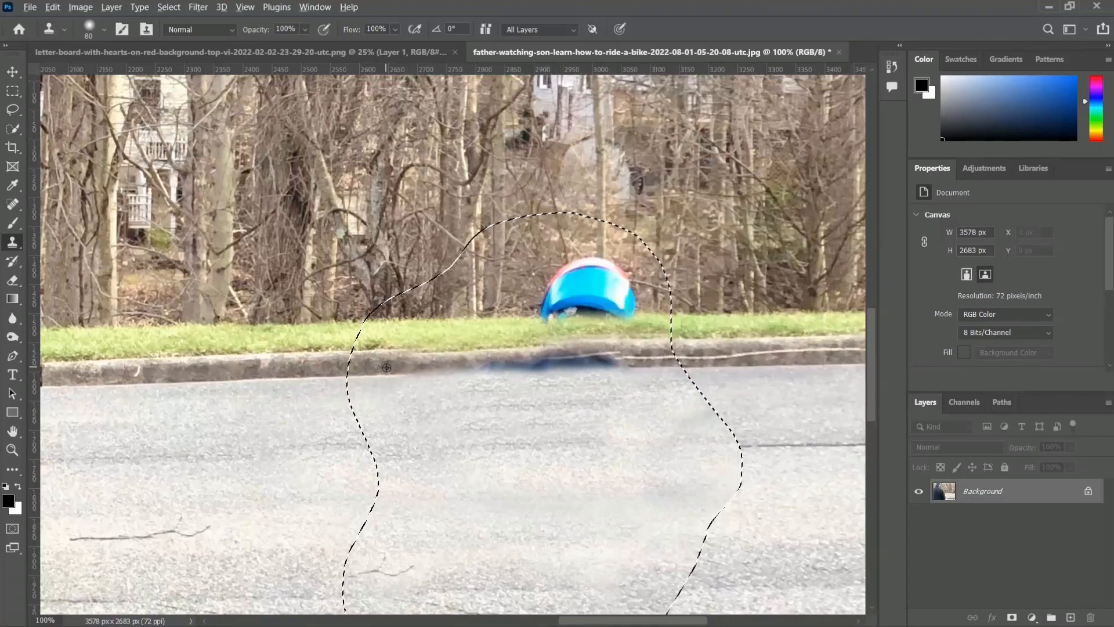
pyautogui.moveTo(406, 360); pyautogui.dragTo(668, 360)
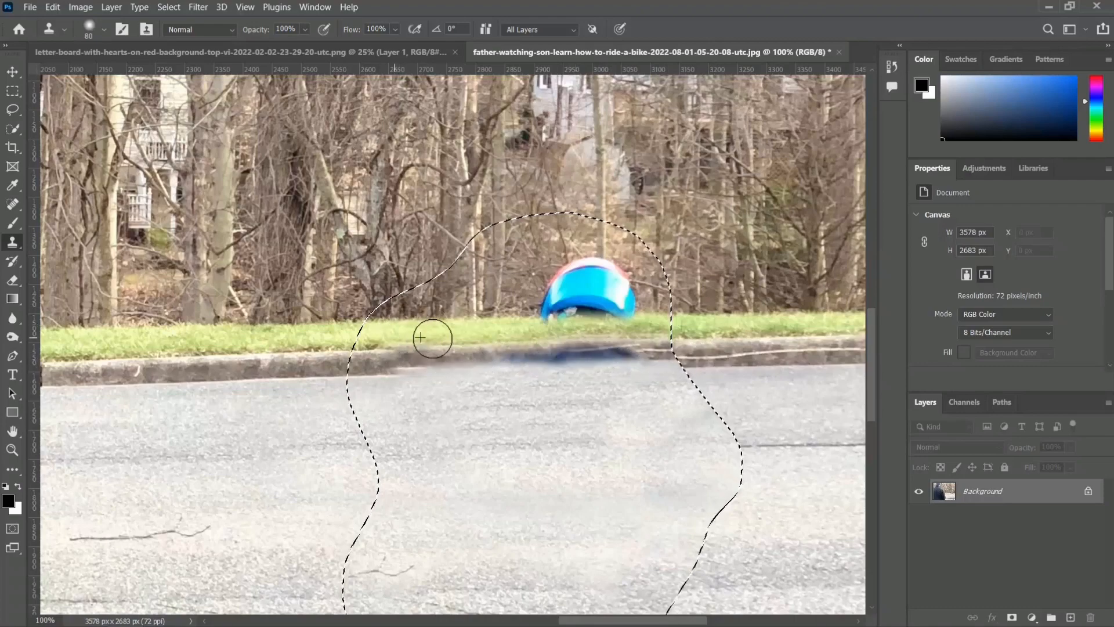
# - Clone woodland texture over the blue helmet, reducing the brush to 45 px, and clear the selection
pyautogui.keyDown('alt'); pyautogui.click(529, 268); pyautogui.keyUp('alt')
pyautogui.moveTo(557, 279)
pyautogui.mouseDown()
pyautogui.moveTo(597, 268)
pyautogui.moveTo(625, 281)
pyautogui.moveTo(558, 271)
pyautogui.moveTo(535, 299)
pyautogui.moveTo(564, 305)
pyautogui.mouseUp()
pyautogui.hotkey('ctrl', 'z')
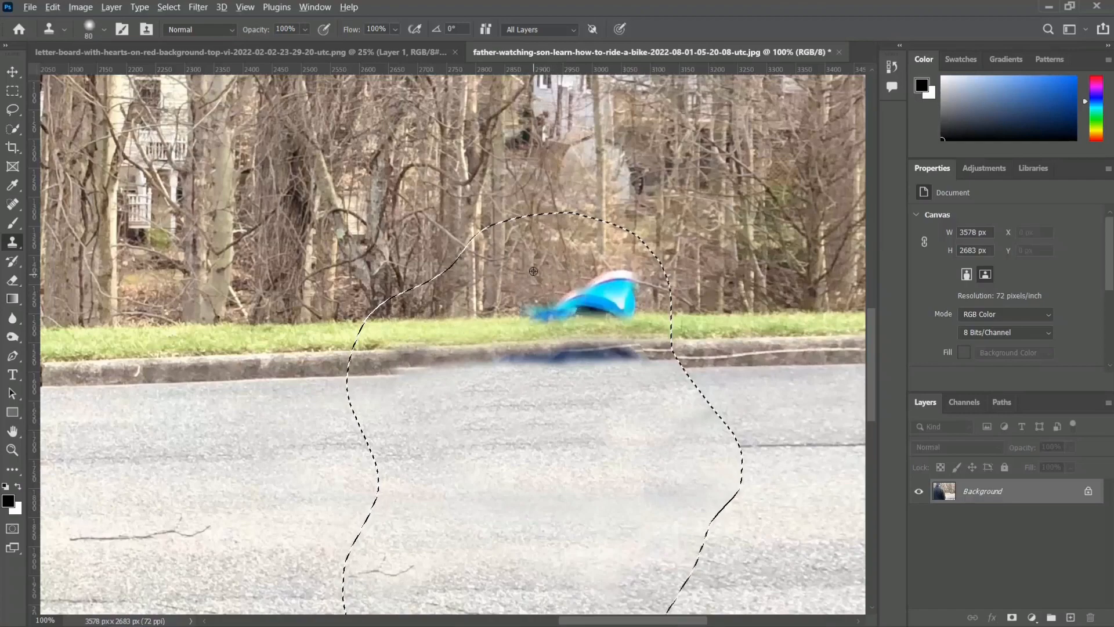
pyautogui.moveTo(624, 277); pyautogui.dragTo(626, 276)
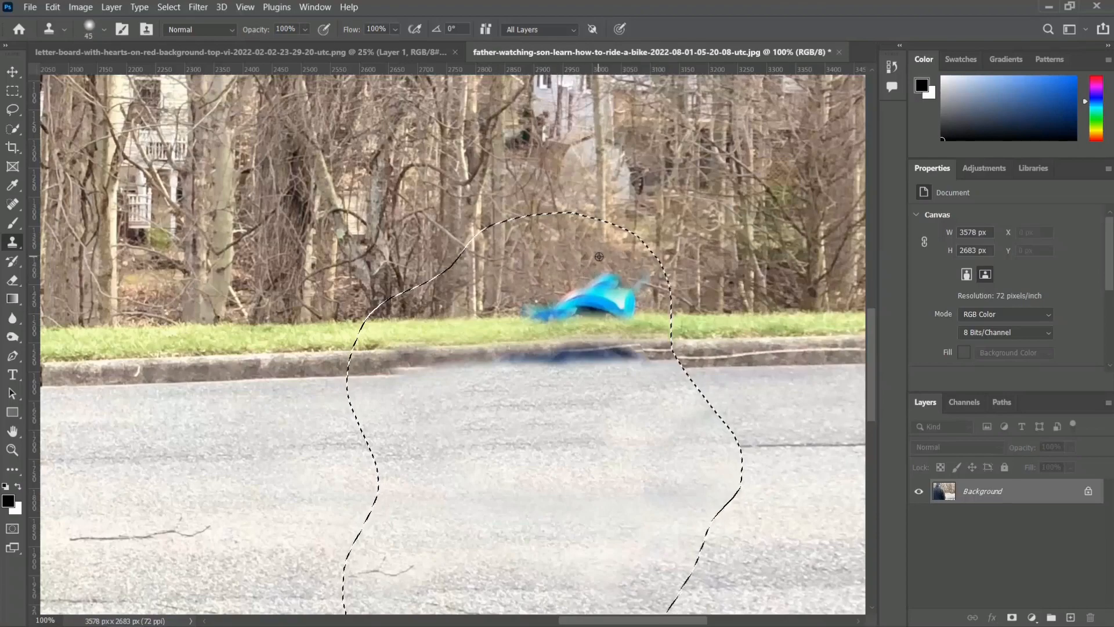
pyautogui.moveTo(583, 286)
pyautogui.mouseDown()
pyautogui.moveTo(521, 296)
pyautogui.moveTo(616, 286)
pyautogui.moveTo(643, 297)
pyautogui.moveTo(546, 301)
pyautogui.moveTo(641, 301)
pyautogui.moveTo(538, 322)
pyautogui.moveTo(700, 329)
pyautogui.moveTo(470, 329)
pyautogui.moveTo(642, 326)
pyautogui.mouseUp()
pyautogui.keyDown('alt'); pyautogui.click(616, 283); pyautogui.keyUp('alt')
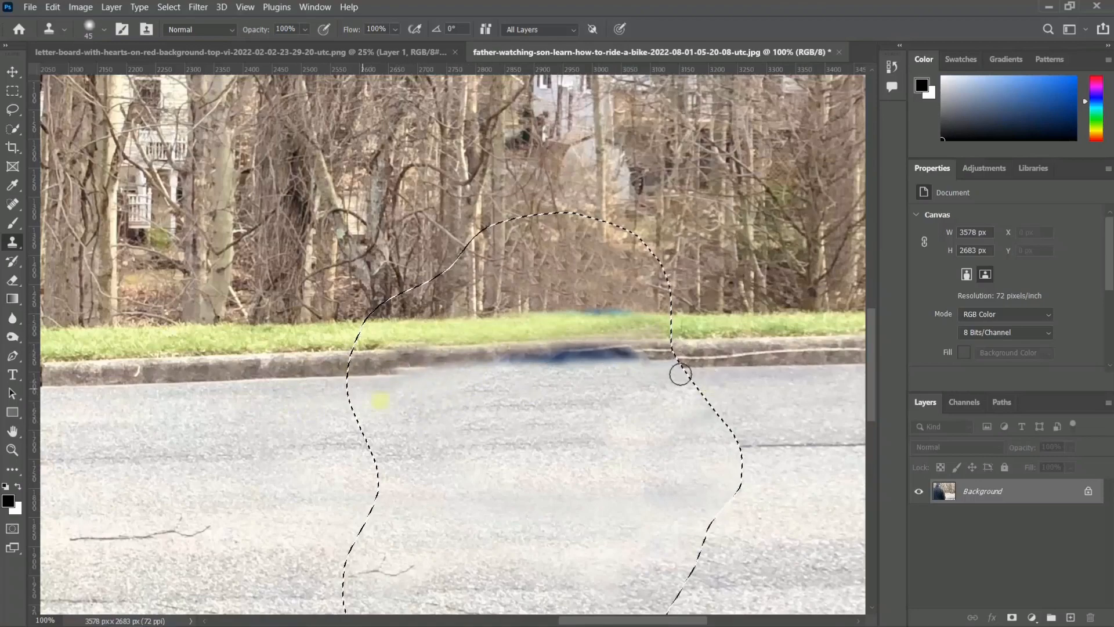
pyautogui.hotkey('ctrl', 'd')
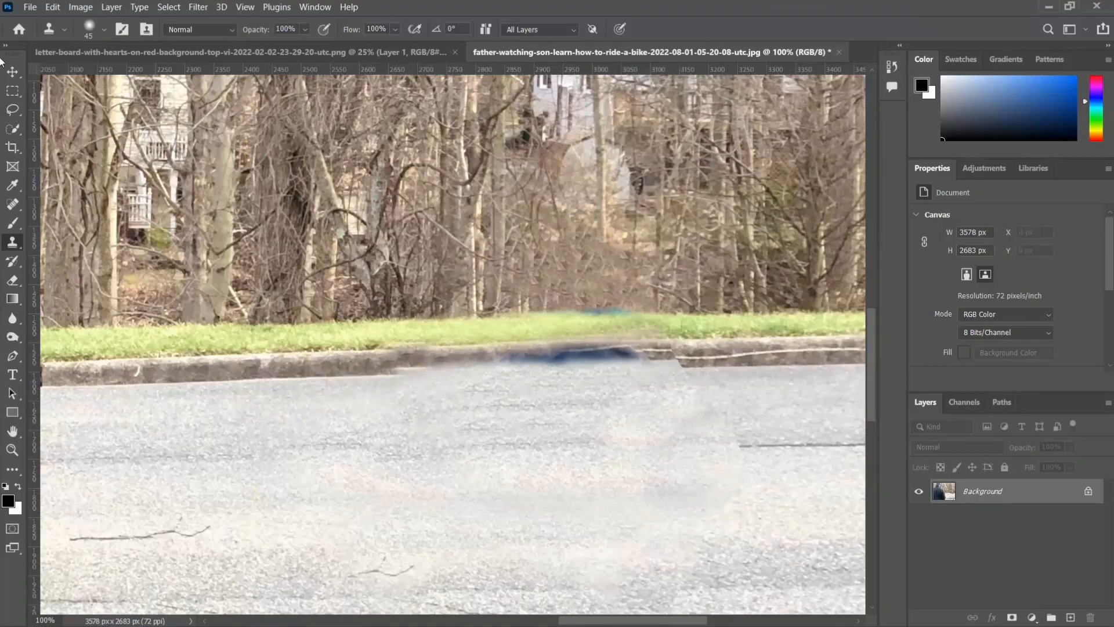
# - Outline the smudged stretch of curb with a Polygonal Lasso selection feathered by 1 px
pyautogui.click(13, 109)
pyautogui.click(86, 124)
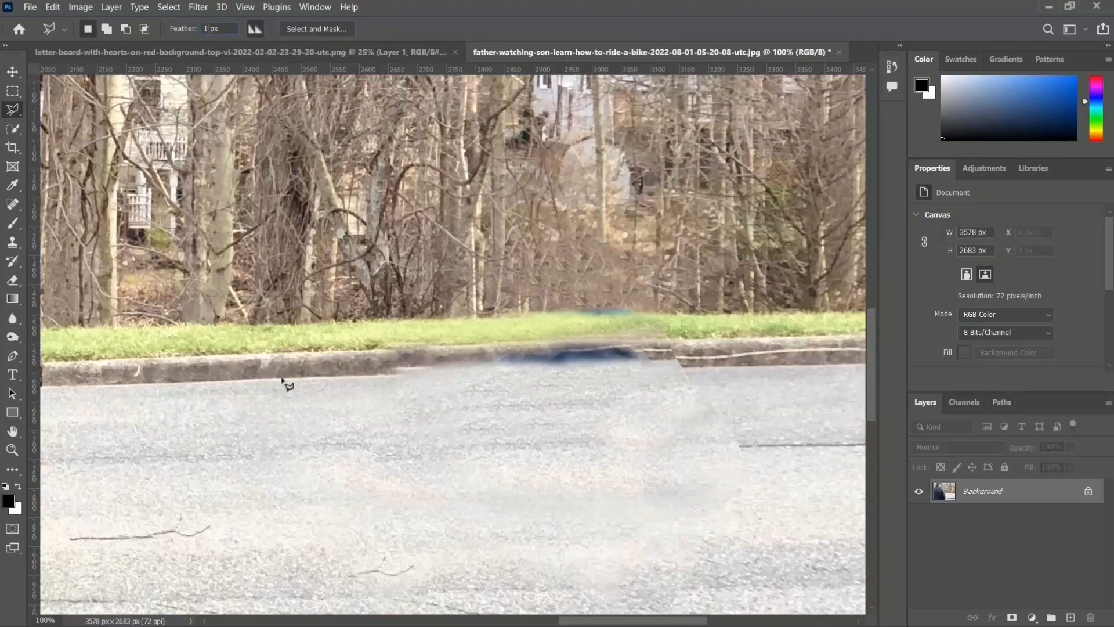
pyautogui.click(283, 379)
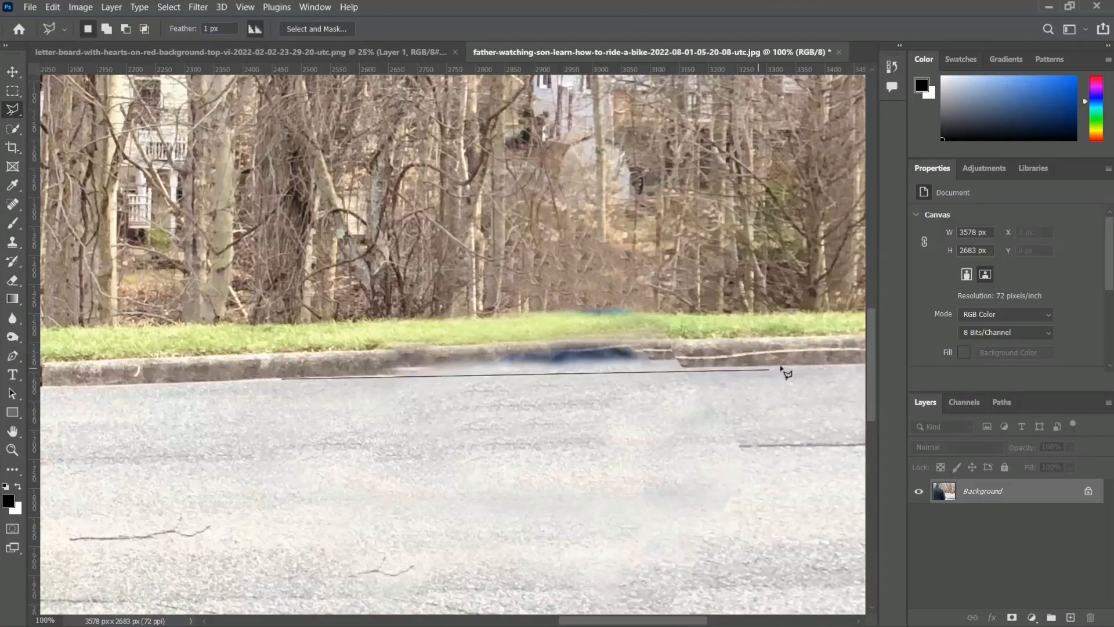
pyautogui.scroll(-1, 791, 377)
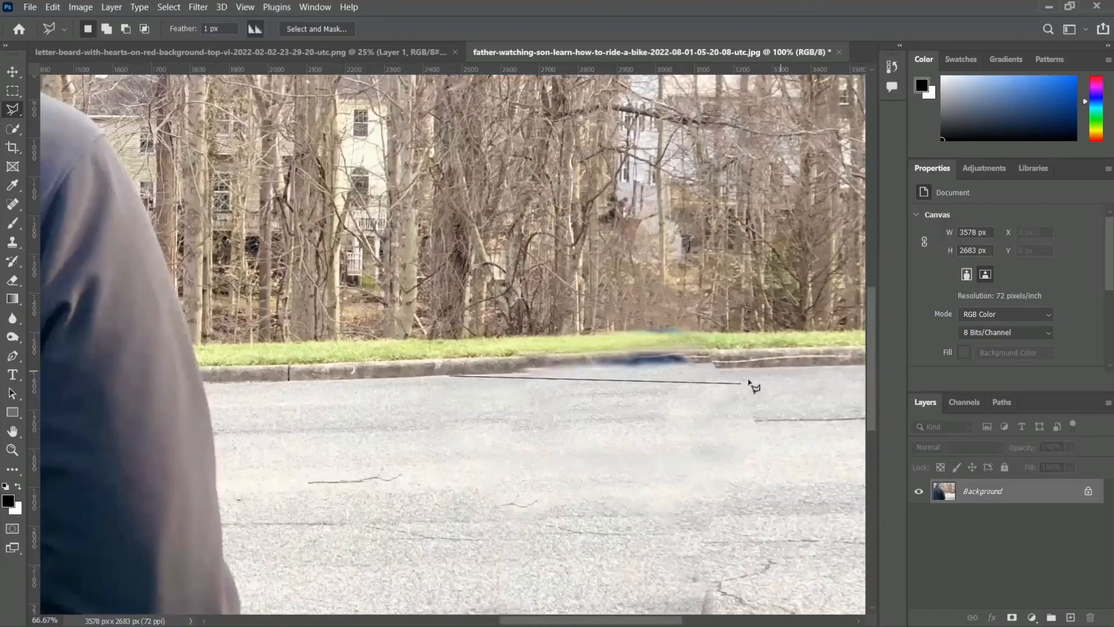
pyautogui.click(802, 348)
pyautogui.click(451, 377)
pyautogui.scroll(2, 455, 378)
pyautogui.moveTo(570, 479); pyautogui.dragTo(287, 416)
pyautogui.scroll(-1, 287, 416)
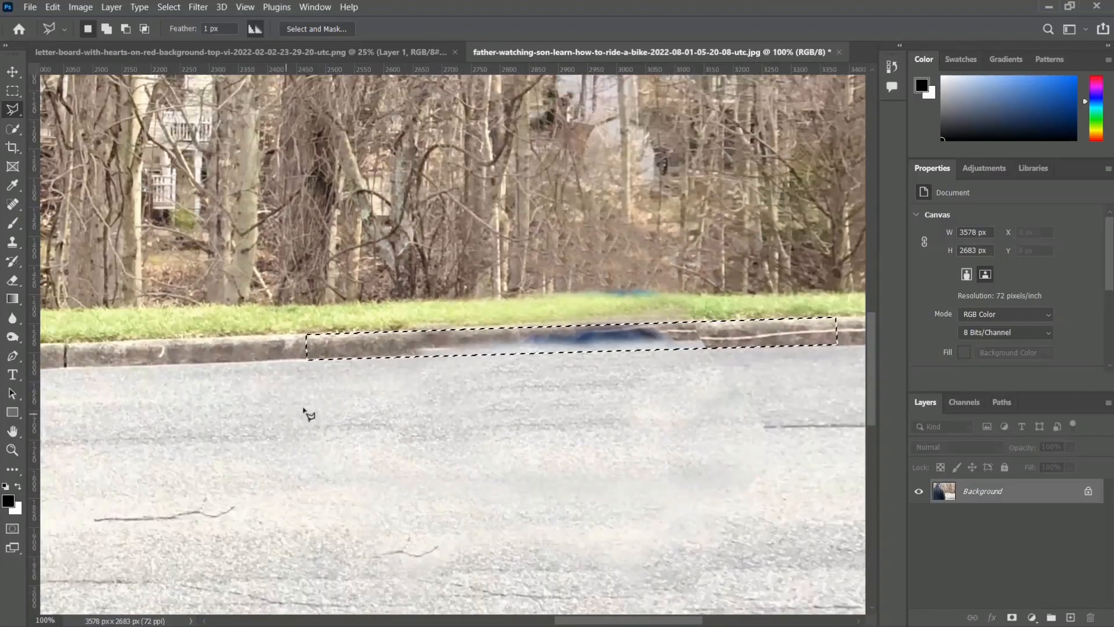
# - Clone clean curb texture over the blue remnant and the pale line in the selected strip with a 40 px brush
pyautogui.click(13, 242)
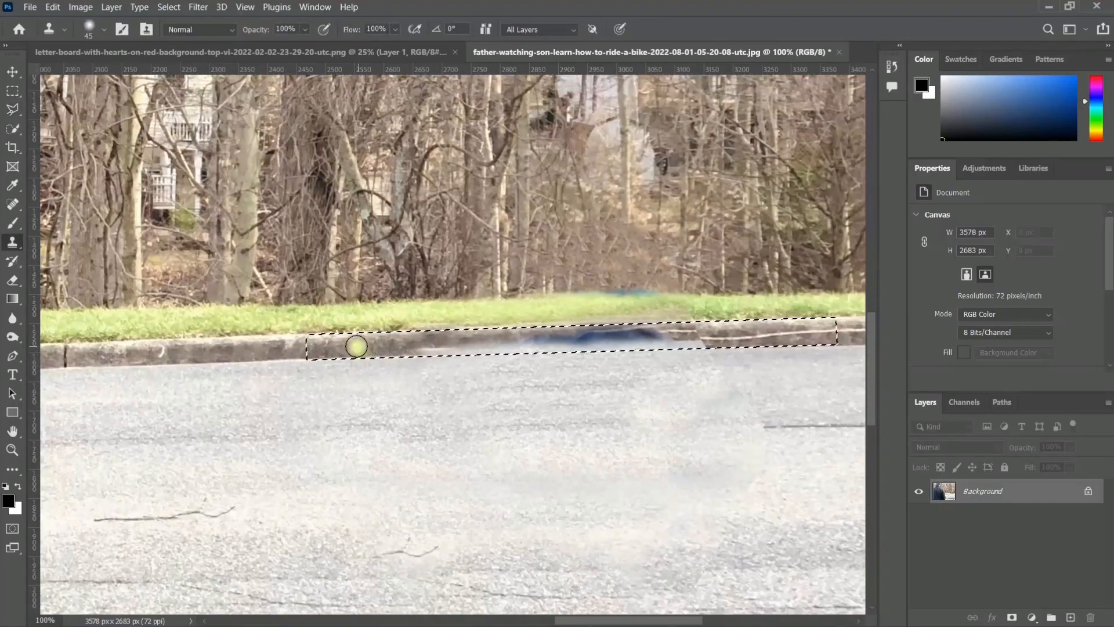
pyautogui.press('alt')
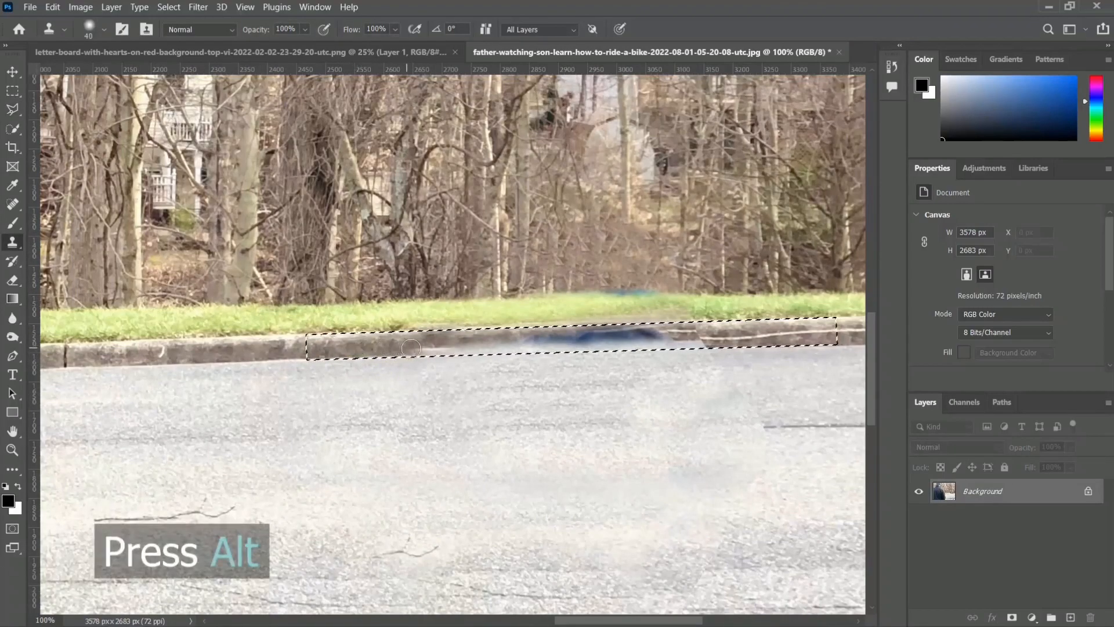
pyautogui.keyDown('alt'); pyautogui.click(381, 353); pyautogui.keyUp('alt')
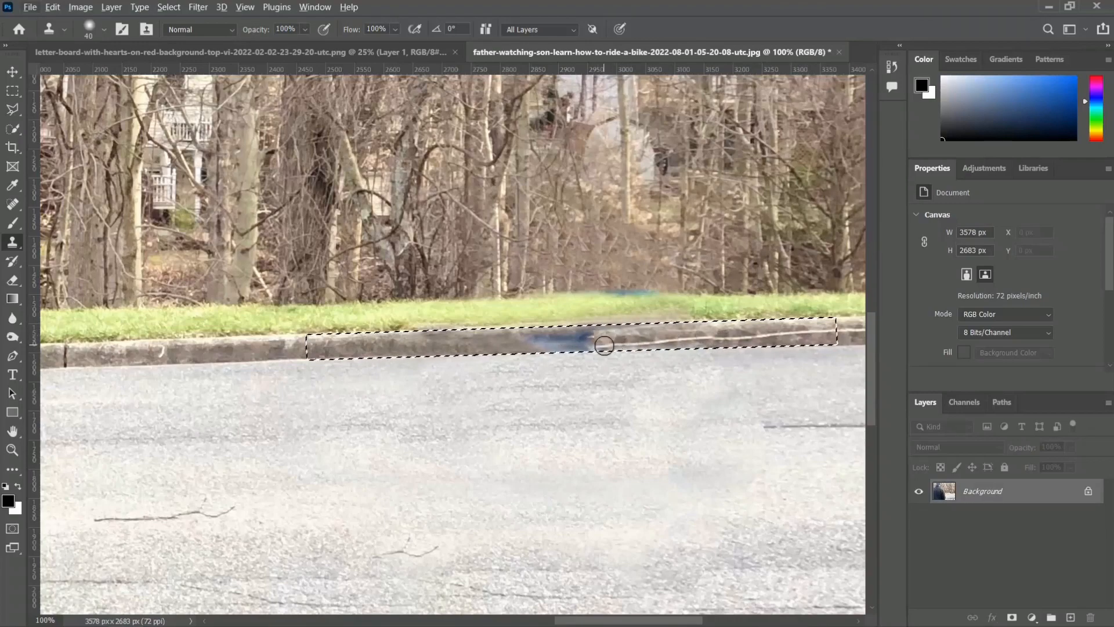
pyautogui.click(519, 340)
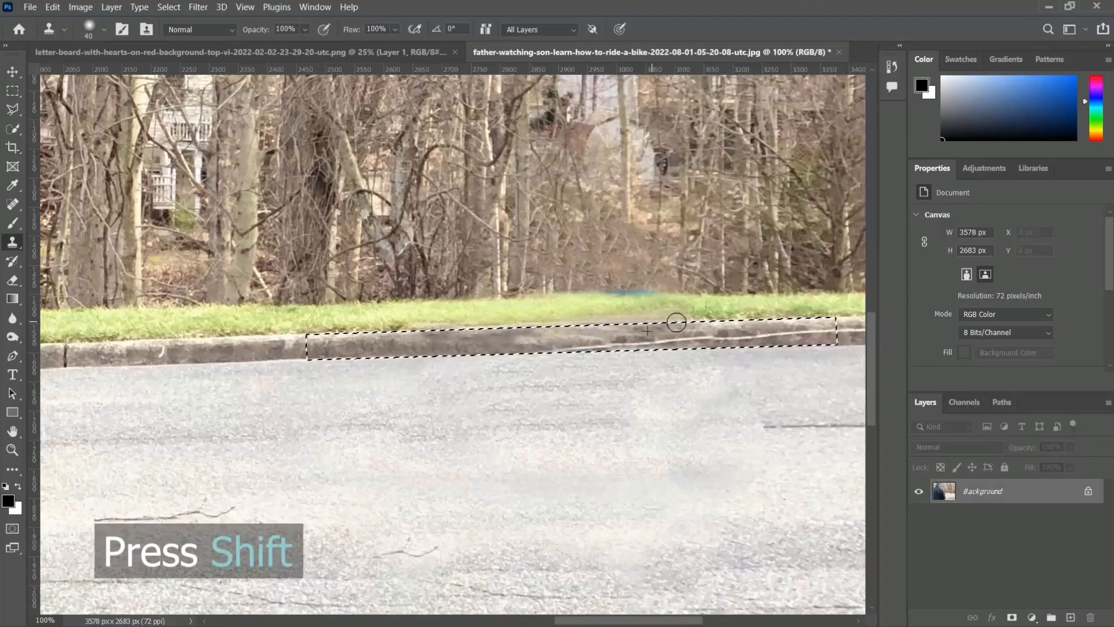
pyautogui.moveTo(601, 417); pyautogui.dragTo(485, 438)
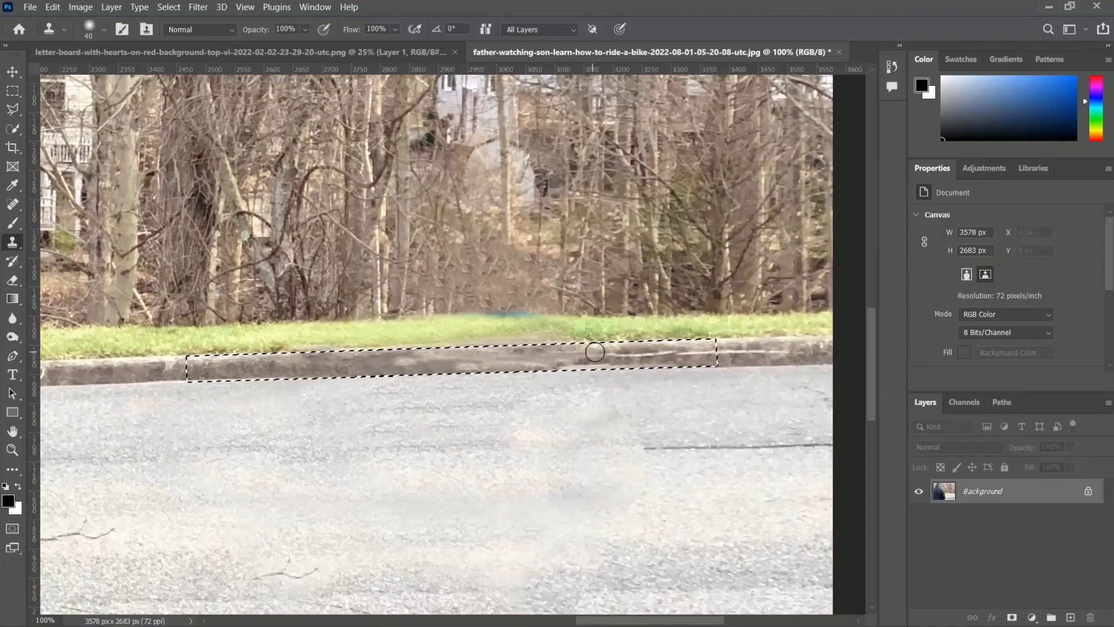
pyautogui.moveTo(680, 354); pyautogui.dragTo(704, 356)
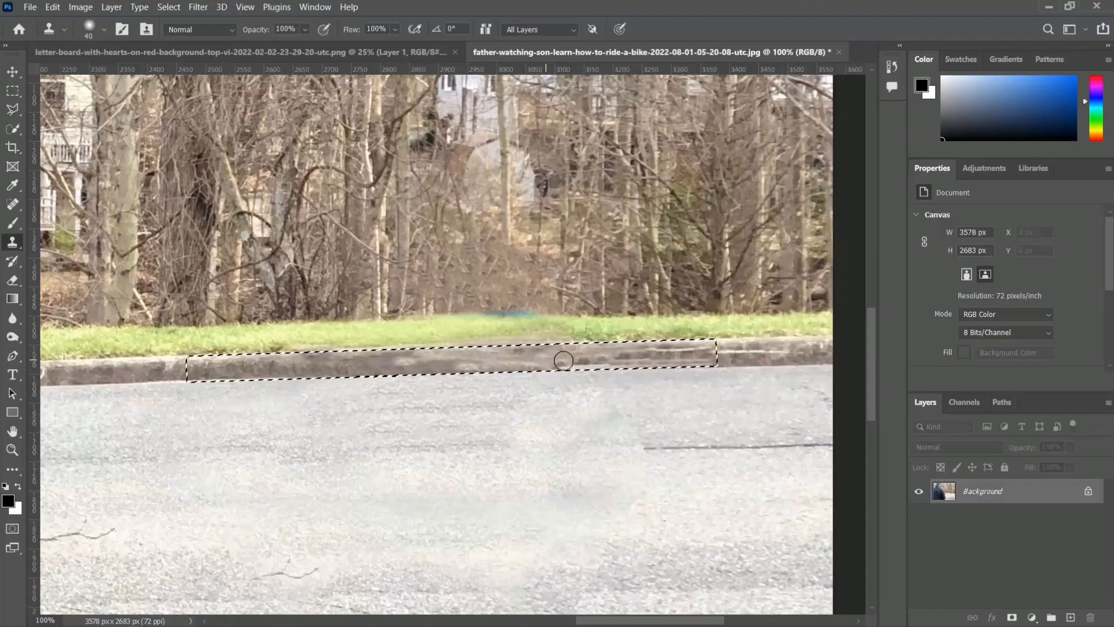
# - Blend the cloned curb at 41% Clone Stamp opacity with a 90 px brush, and clear the selection
pyautogui.click(304, 29)
pyautogui.moveTo(301, 46); pyautogui.dragTo(280, 46)
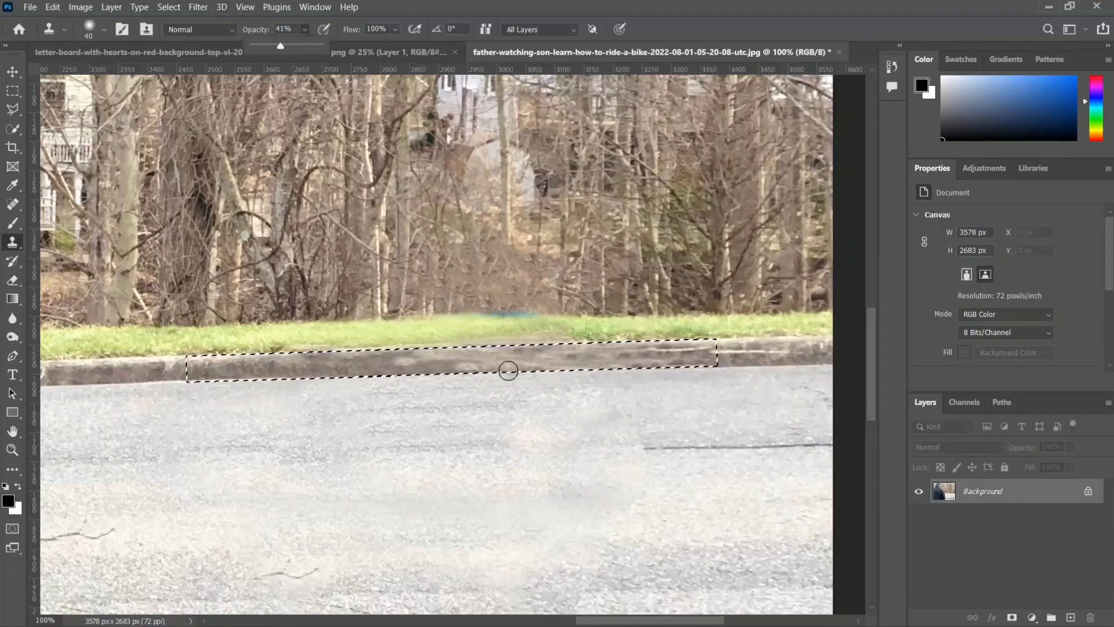
pyautogui.press(']')
pyautogui.press(']')
pyautogui.press(']')
pyautogui.press(']')
pyautogui.press(']')
pyautogui.moveTo(373, 366)
pyautogui.mouseDown()
pyautogui.moveTo(686, 355)
pyautogui.moveTo(672, 354)
pyautogui.mouseUp()
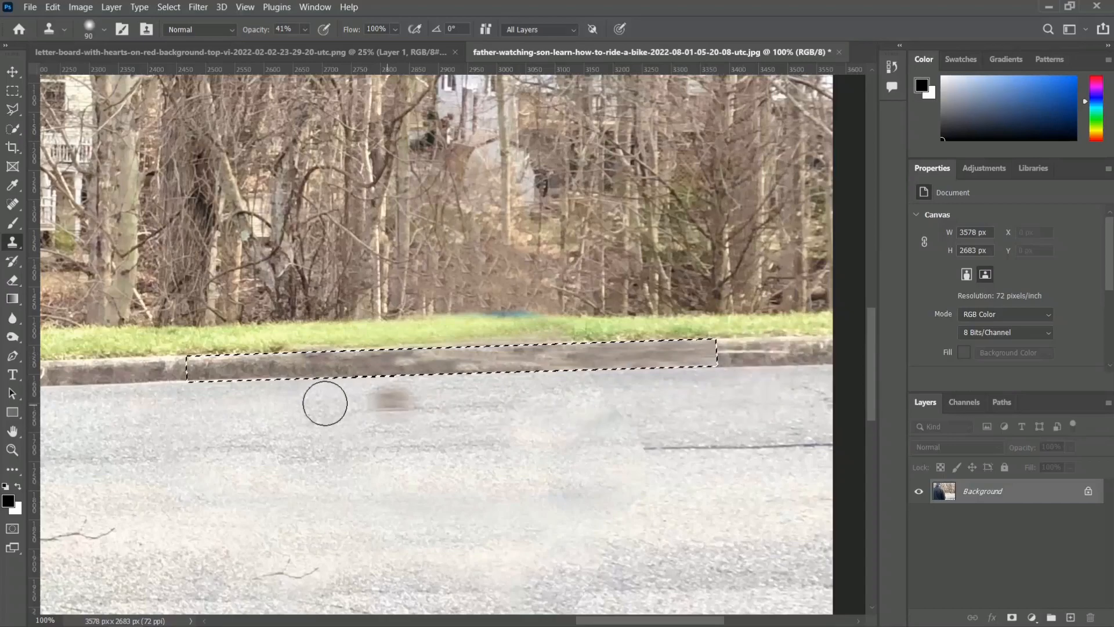
pyautogui.hotkey('ctrl', 'd')
# - Clone over the blue helmet residue along the grass's upper edge, reducing the brush to 15 px
pyautogui.hotkey('ctrl', '-')
pyautogui.hotkey('ctrl', '+')
pyautogui.hotkey('ctrl', '+')
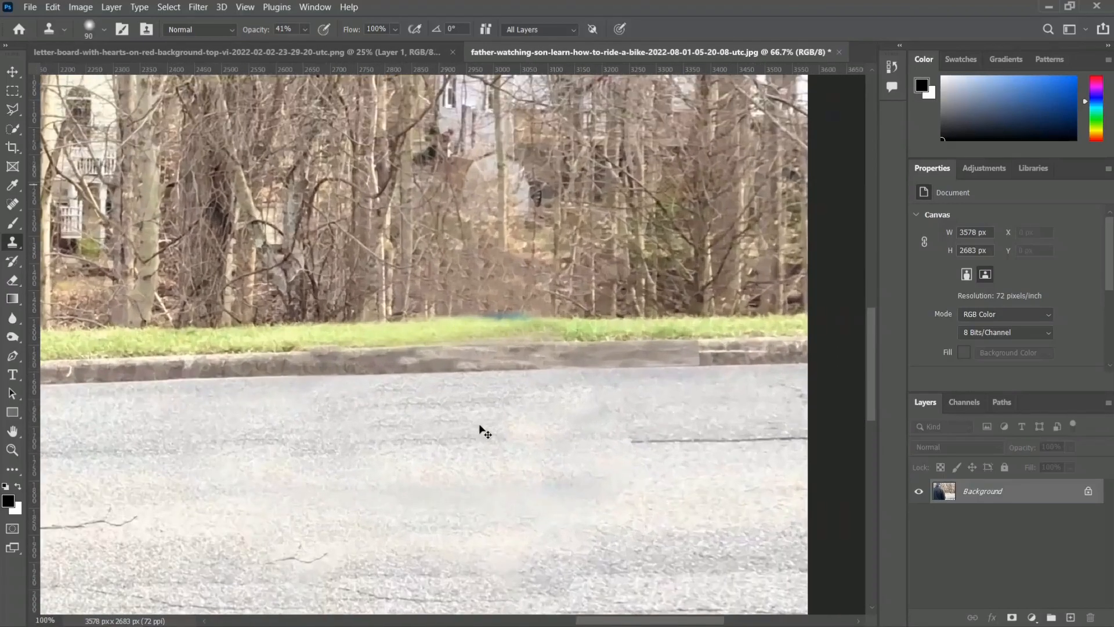
pyautogui.press('[')
pyautogui.press('[')
pyautogui.press('[')
pyautogui.press('[')
pyautogui.press('[')
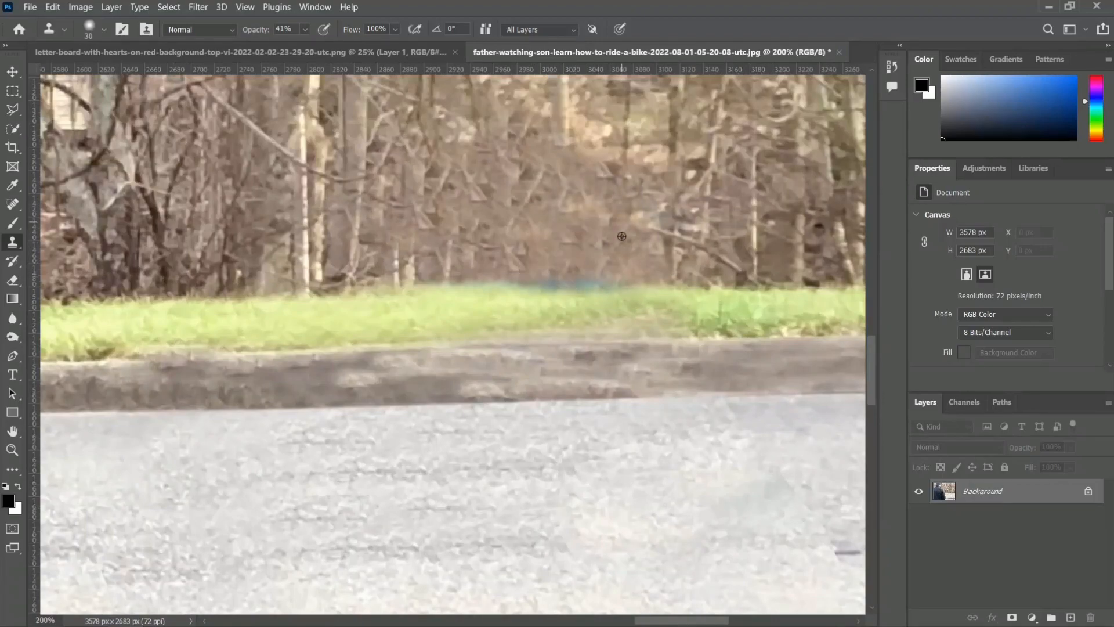
pyautogui.press('[')
pyautogui.press('[')
pyautogui.press('[')
# - Switch to the Move tool and fit the whole retouched photo to the window to review it
pyautogui.scroll(-6, 530, 270)
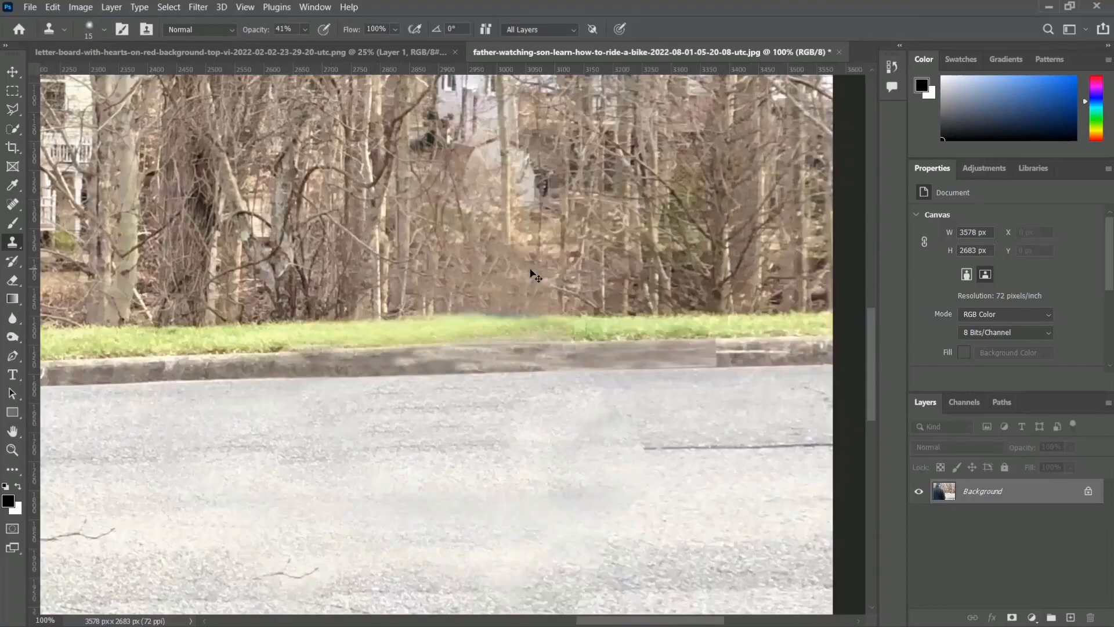
pyautogui.scroll(-1, 533, 274)
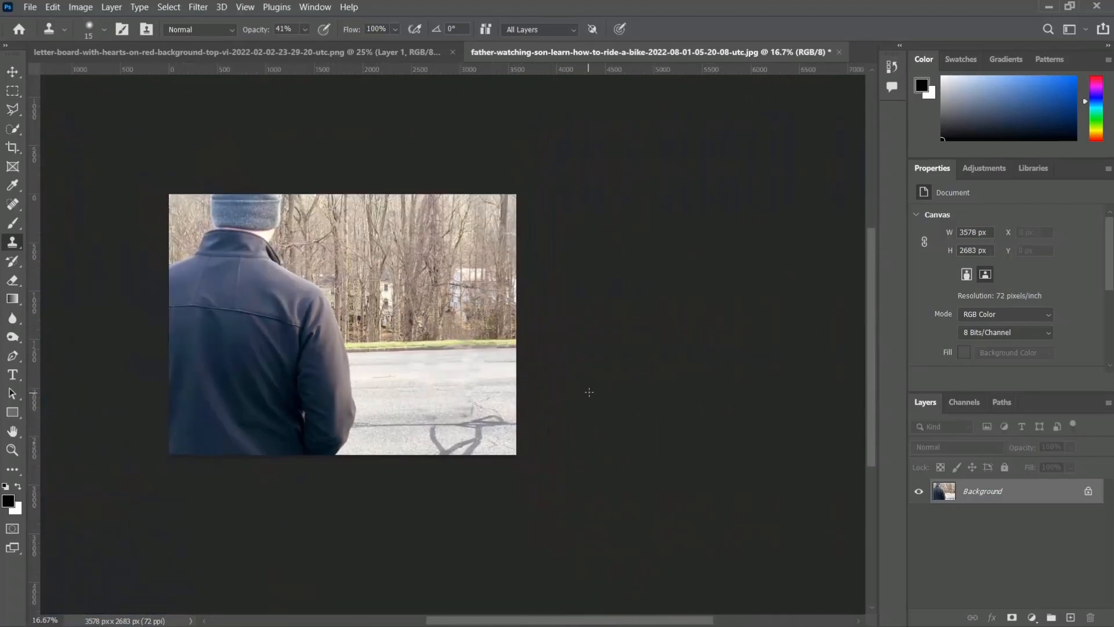
pyautogui.click(12, 73)
pyautogui.hotkey('ctrl', '0')
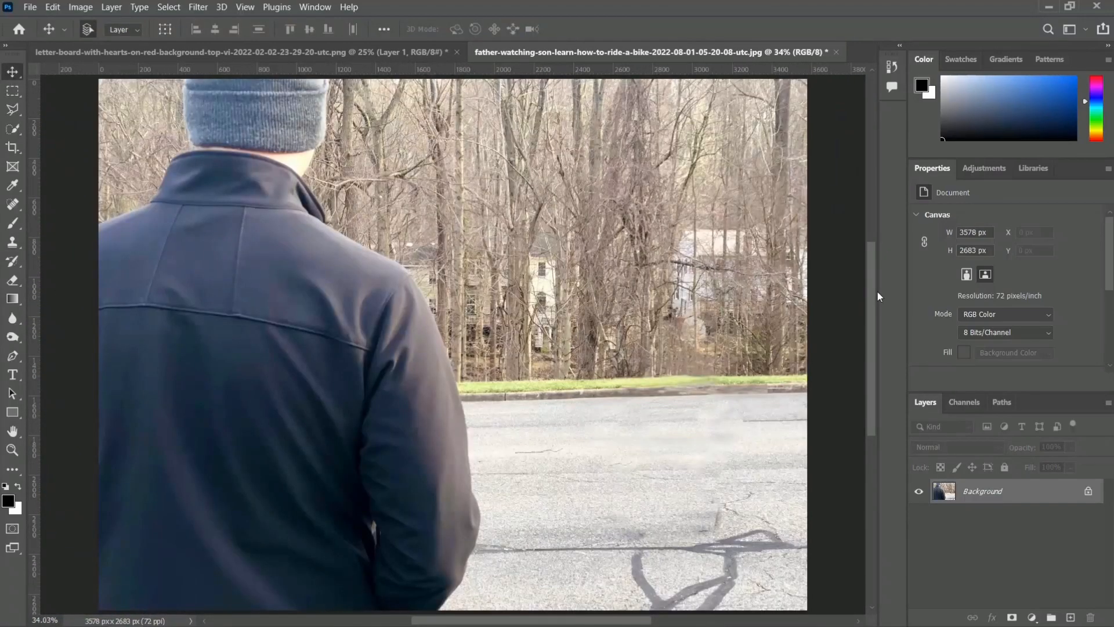